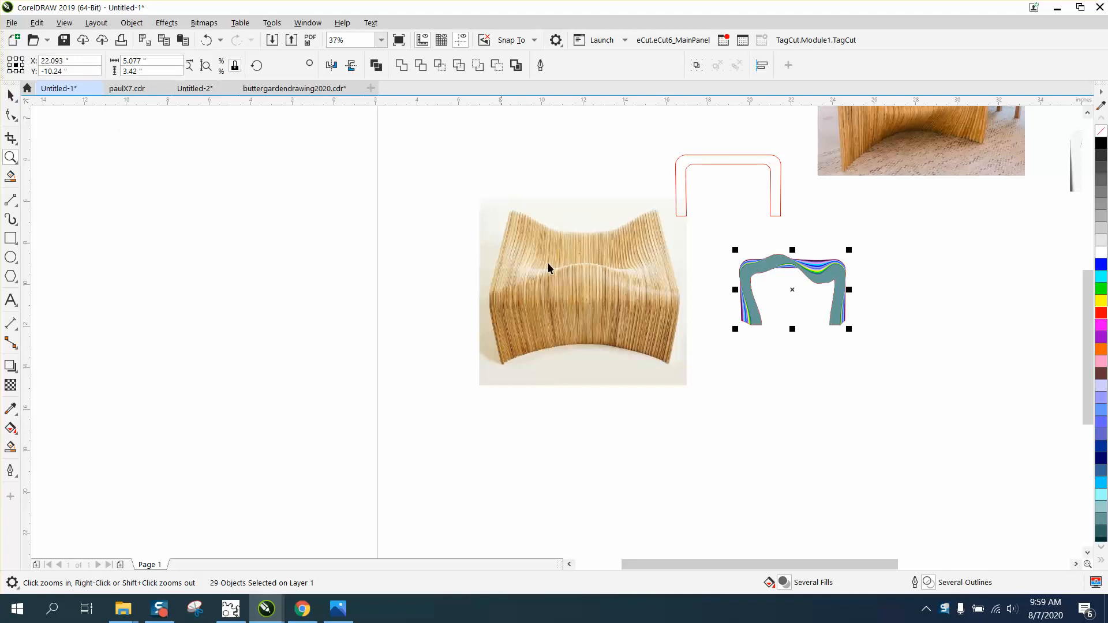
Move the stacked coloured profiles aside and place the red U-shaped outline in their former spot beside the bench photo
drag(718, 242, 878, 347)
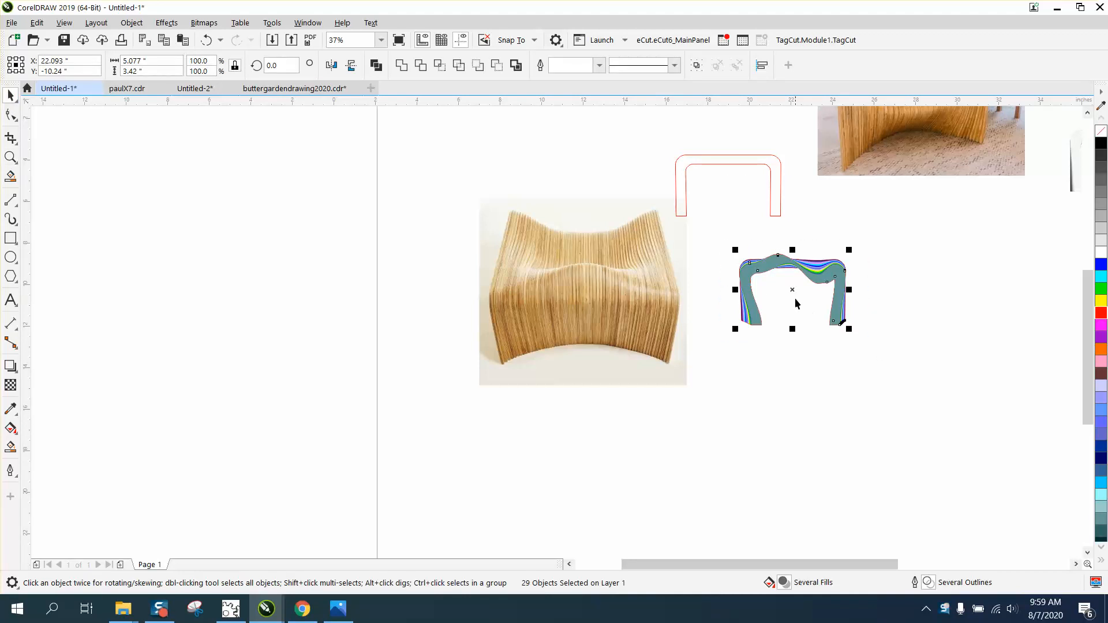
drag(794, 292, 966, 261)
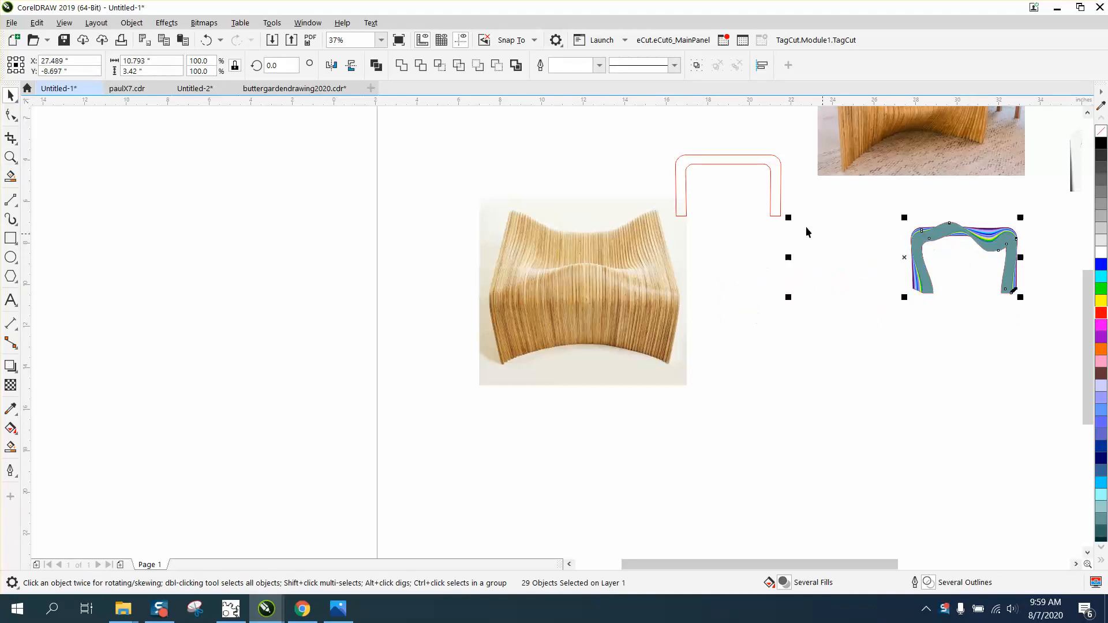
click(781, 208)
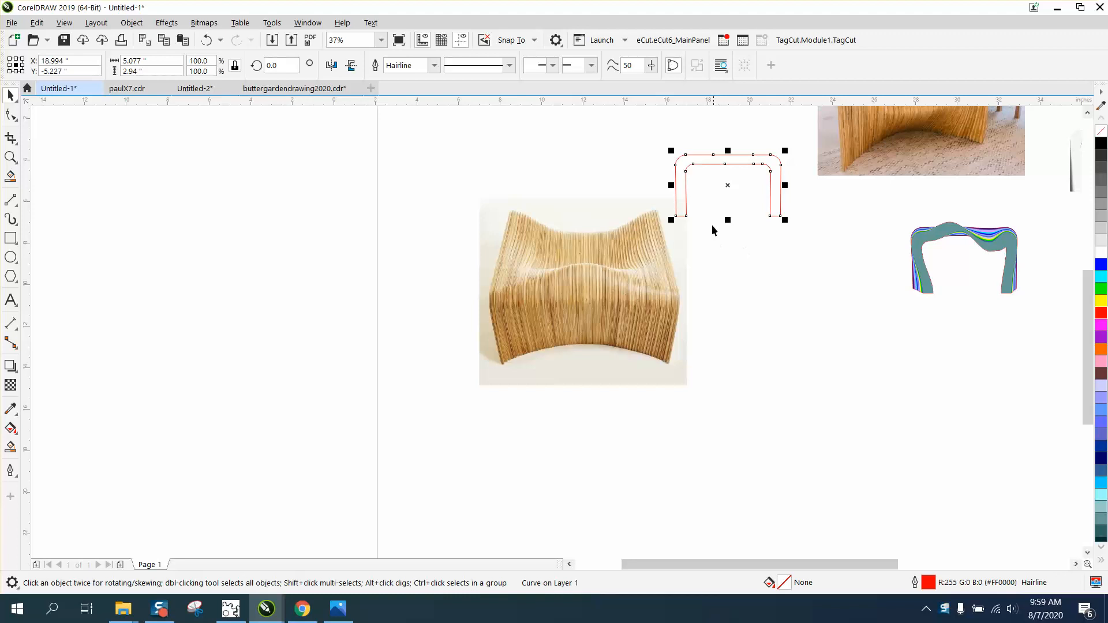
drag(713, 229, 882, 326)
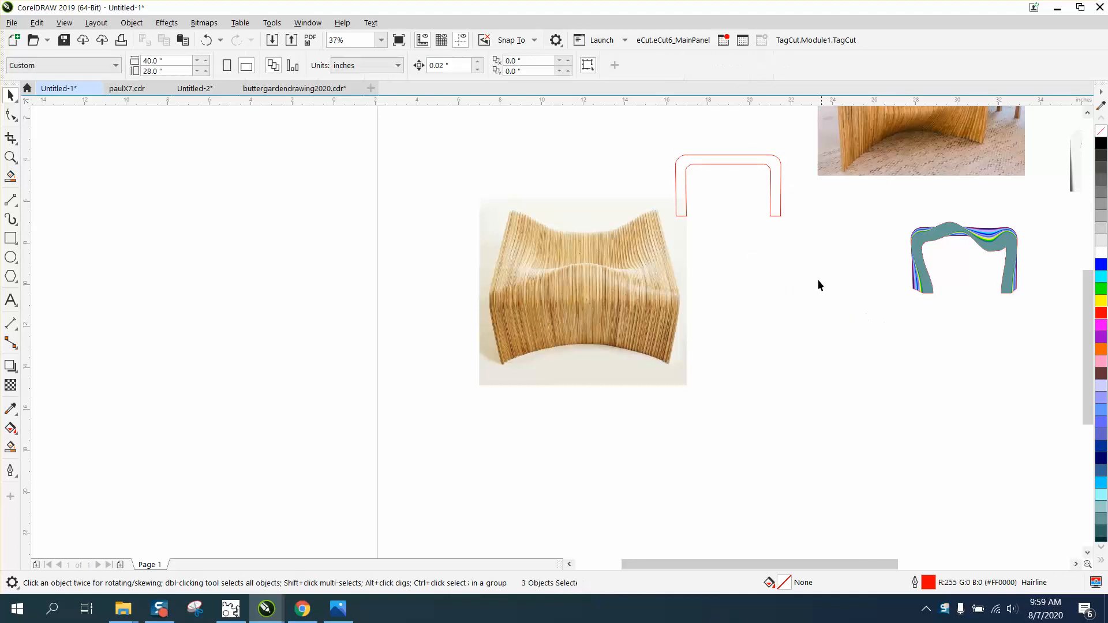
click(775, 216)
drag(775, 217, 839, 321)
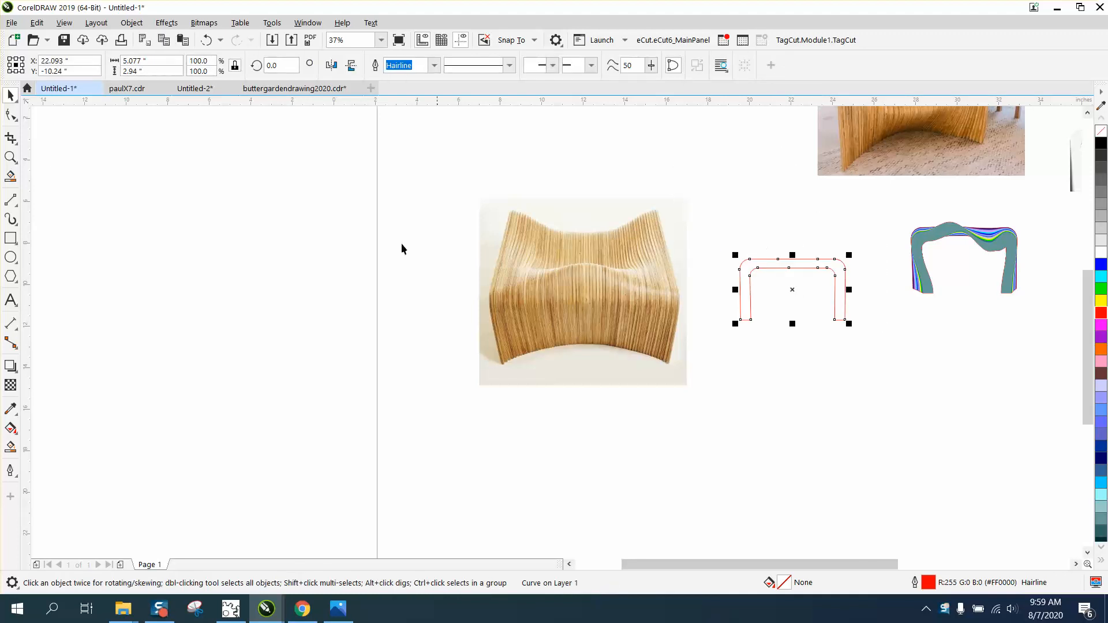
Try converting all nodes of the red outline to symmetrical nodes, and undo the conversion
click(8, 159)
drag(734, 236, 921, 355)
click(11, 114)
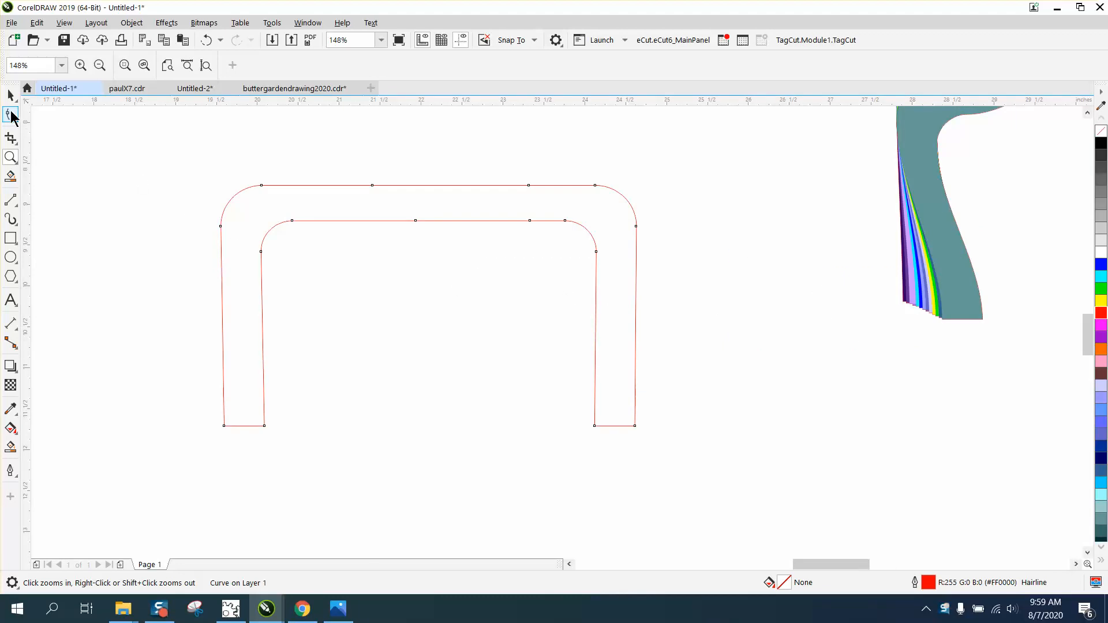
drag(649, 472, 673, 466)
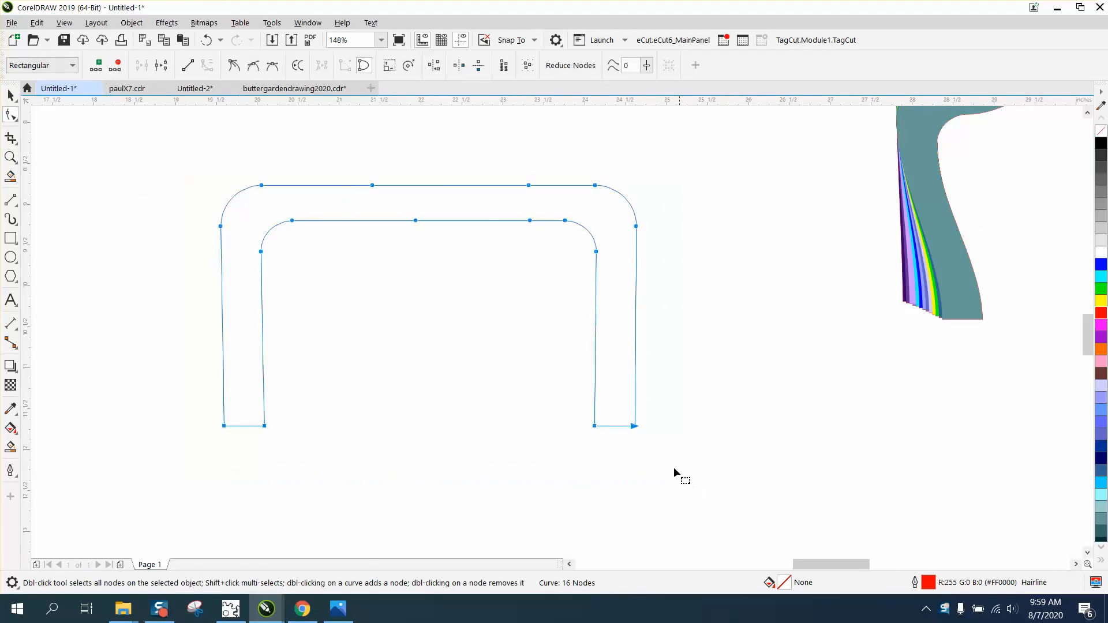
right_click(634, 427)
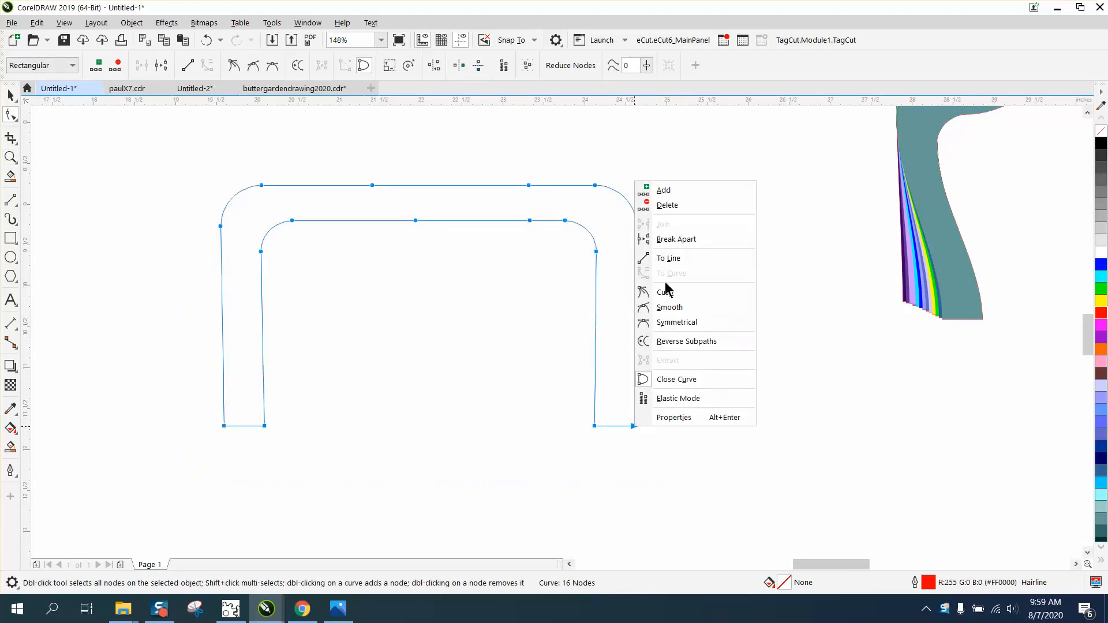
click(750, 322)
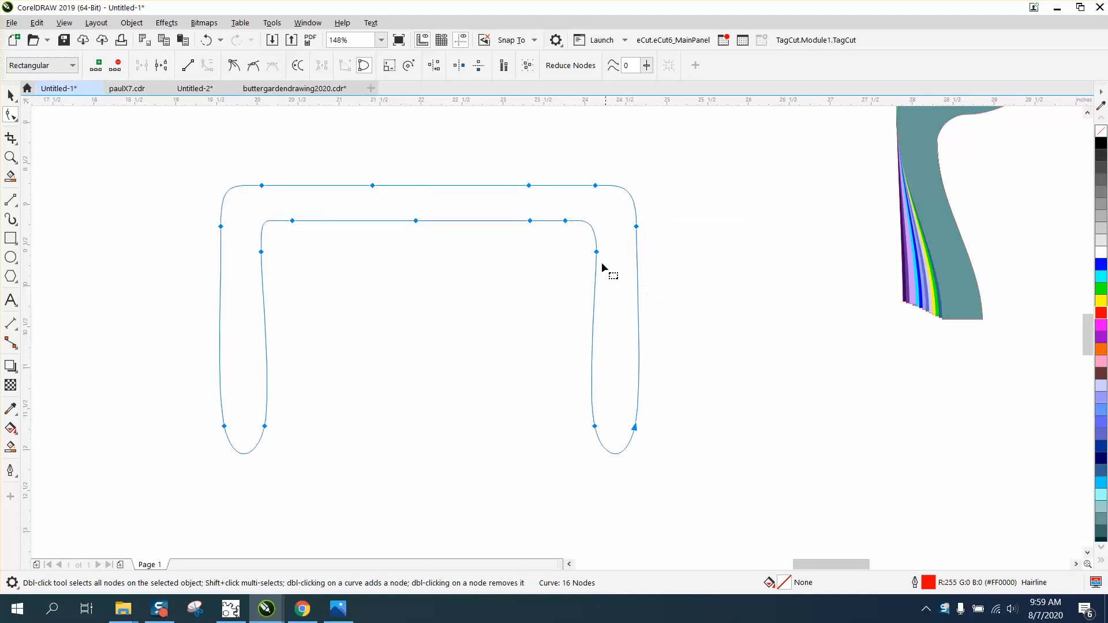
click(206, 40)
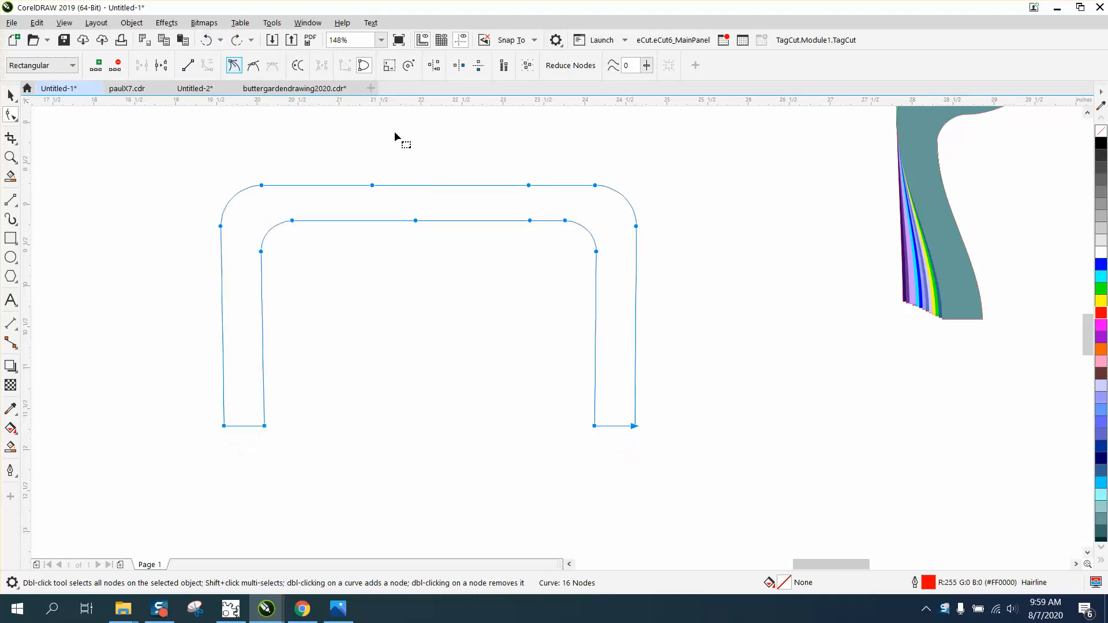
Try pulling the red outline's inner right corner node toward the middle, and reverse both the distortion and the outline's shift
drag(596, 253, 576, 265)
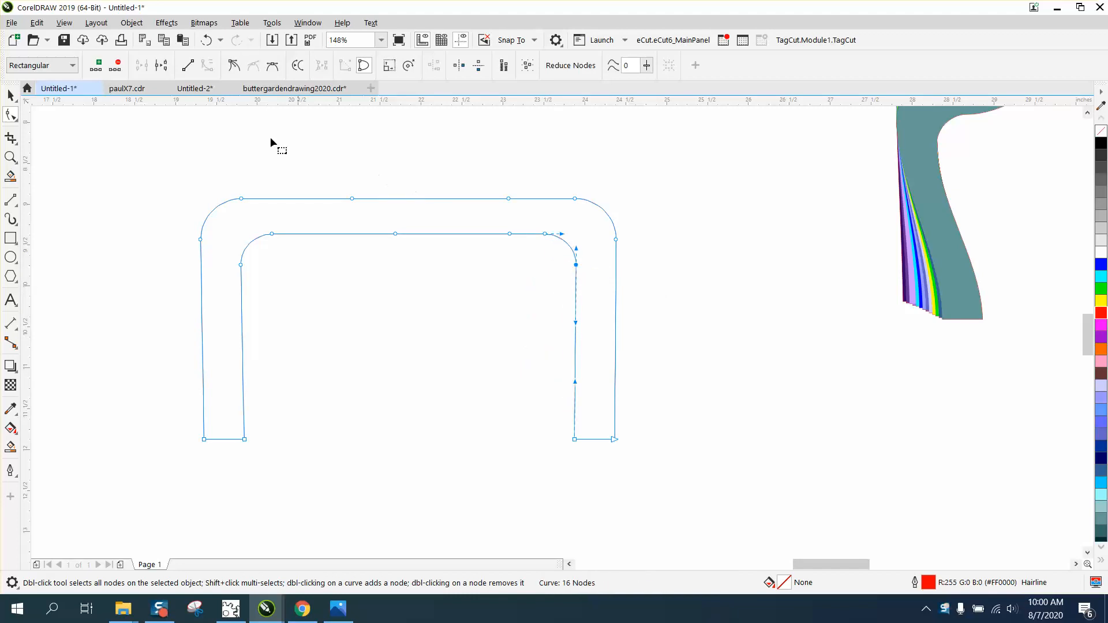
click(207, 41)
key(ctrl+shift+z)
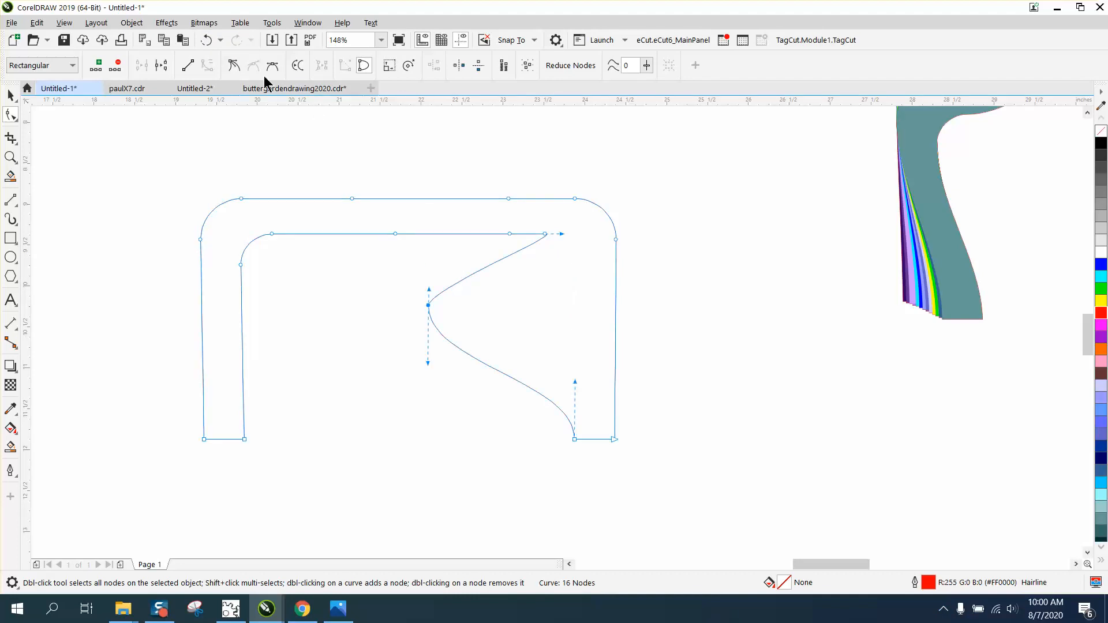
click(206, 40)
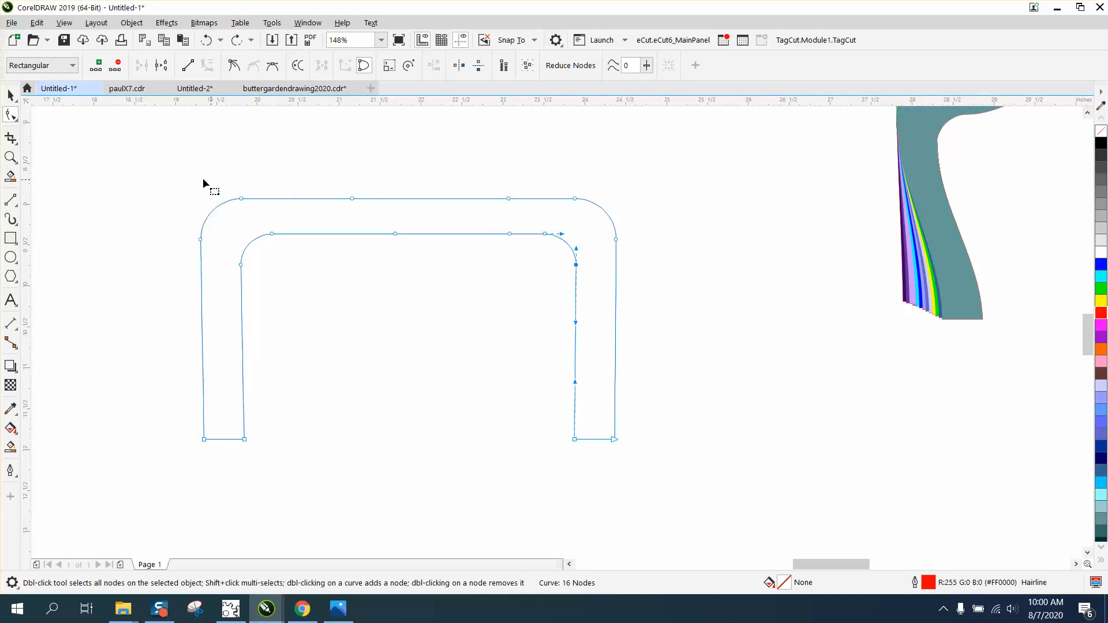
click(10, 94)
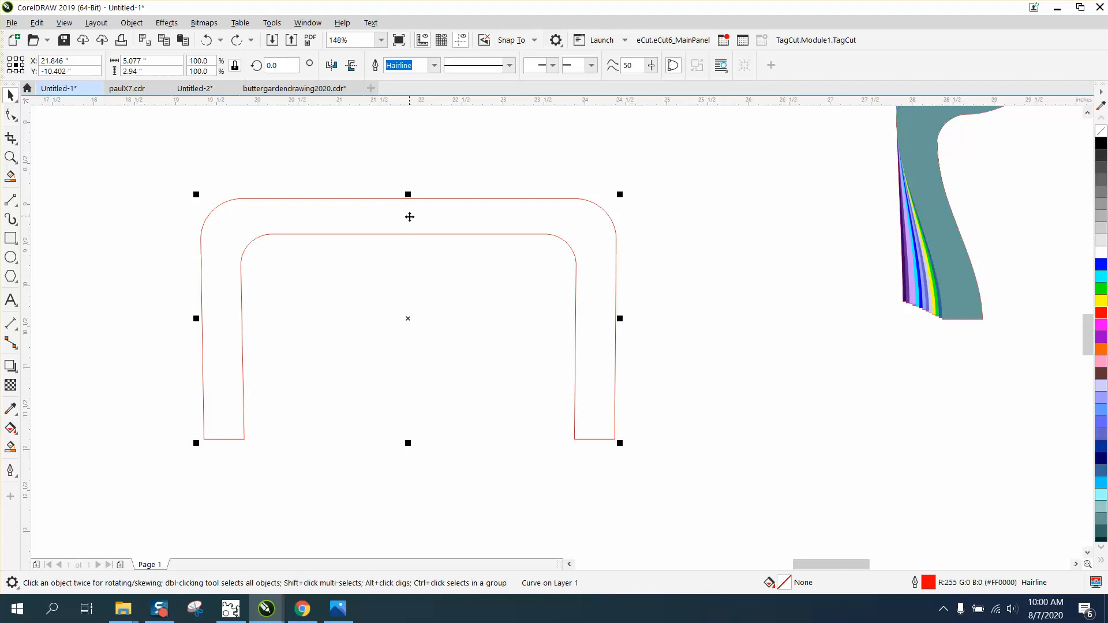
drag(410, 222, 429, 209)
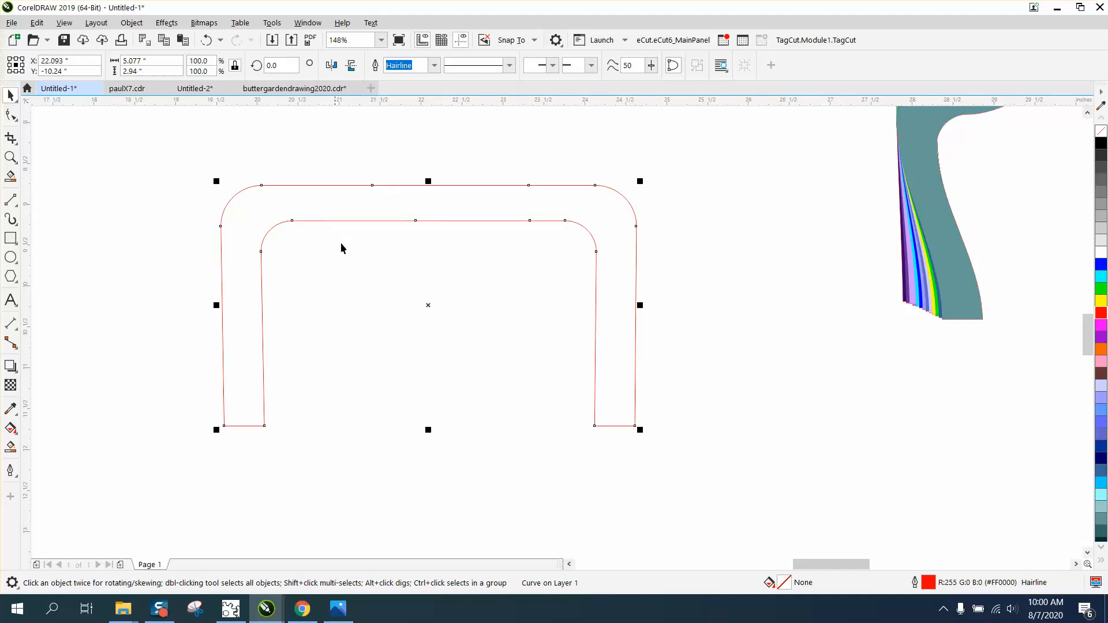
Nudge the bottom end nodes of the red outline's left leg and right leg slightly inward
click(10, 157)
drag(188, 163, 776, 447)
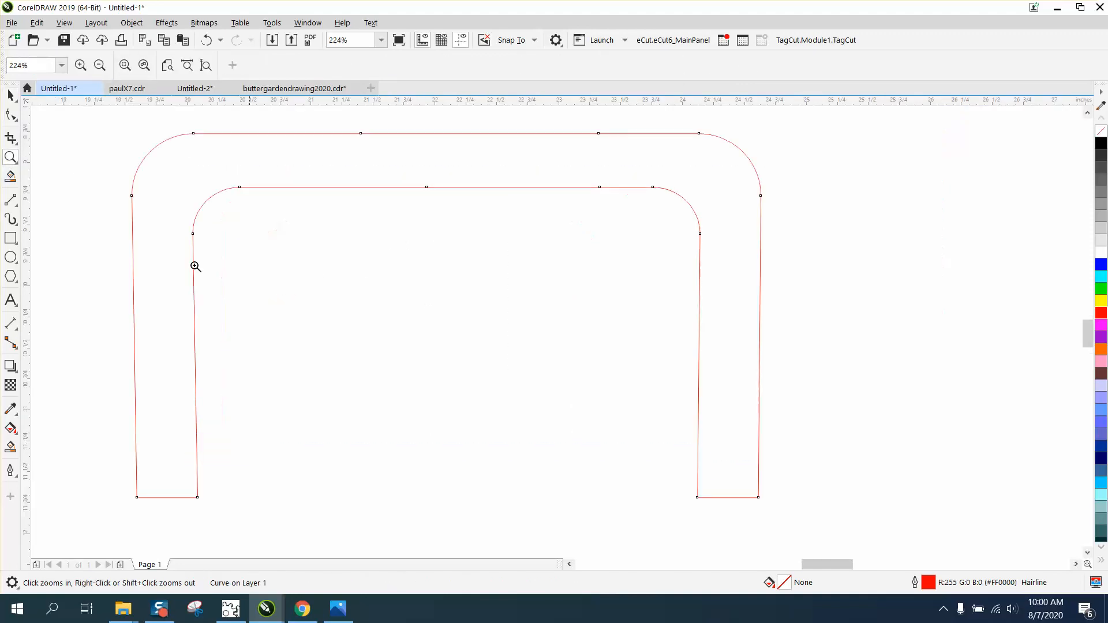
click(11, 115)
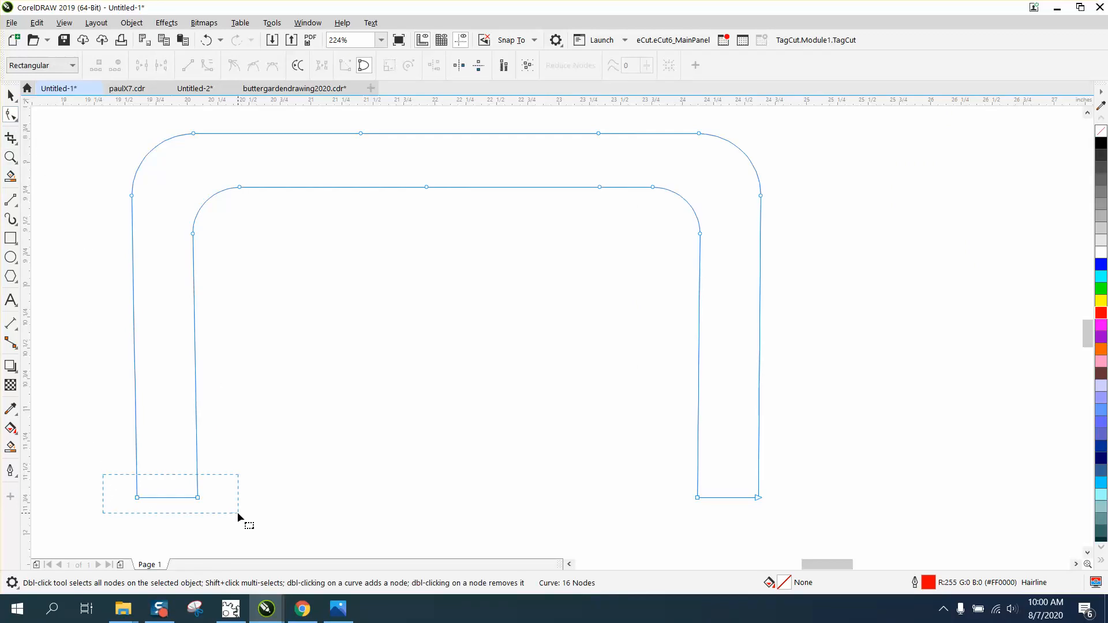
drag(237, 511, 238, 510)
key(Right)
key(Right)
key(Right)
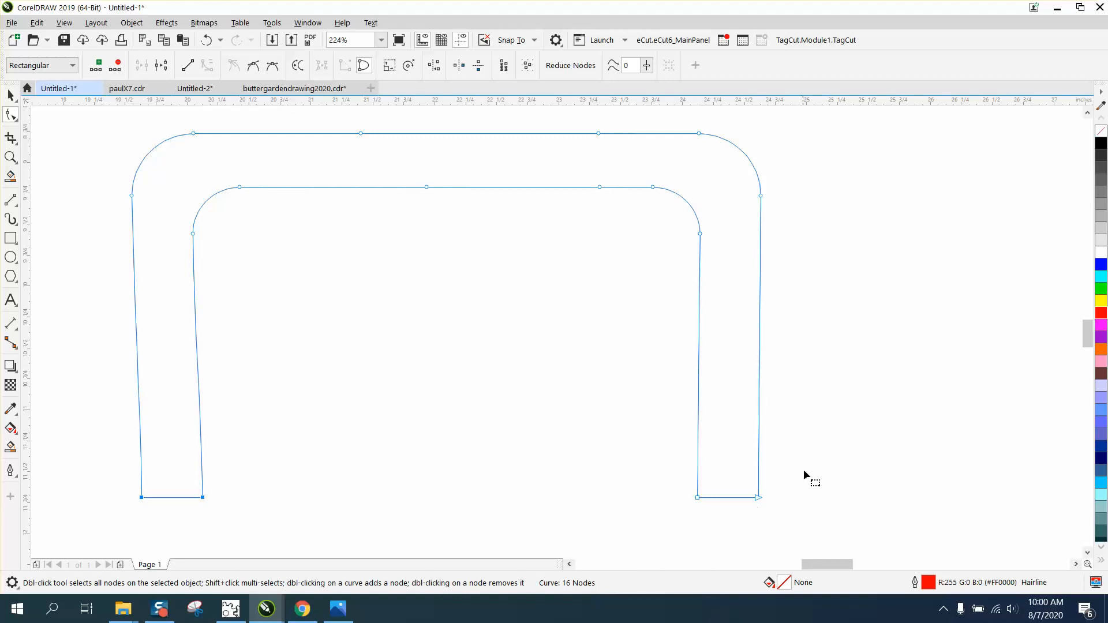
drag(612, 520, 612, 521)
key(Left)
key(Left)
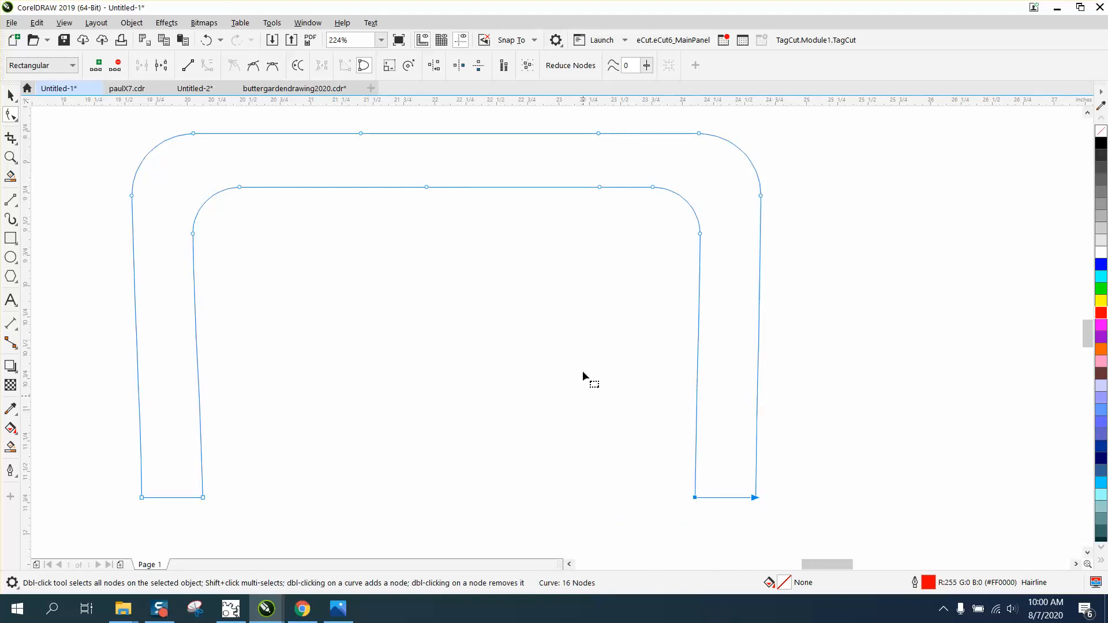
Nudge the right-hand nodes of the outline's top bar slightly down and its middle nodes up 0.04 inch
drag(657, 205, 665, 216)
key(Down)
key(Down)
key(Down)
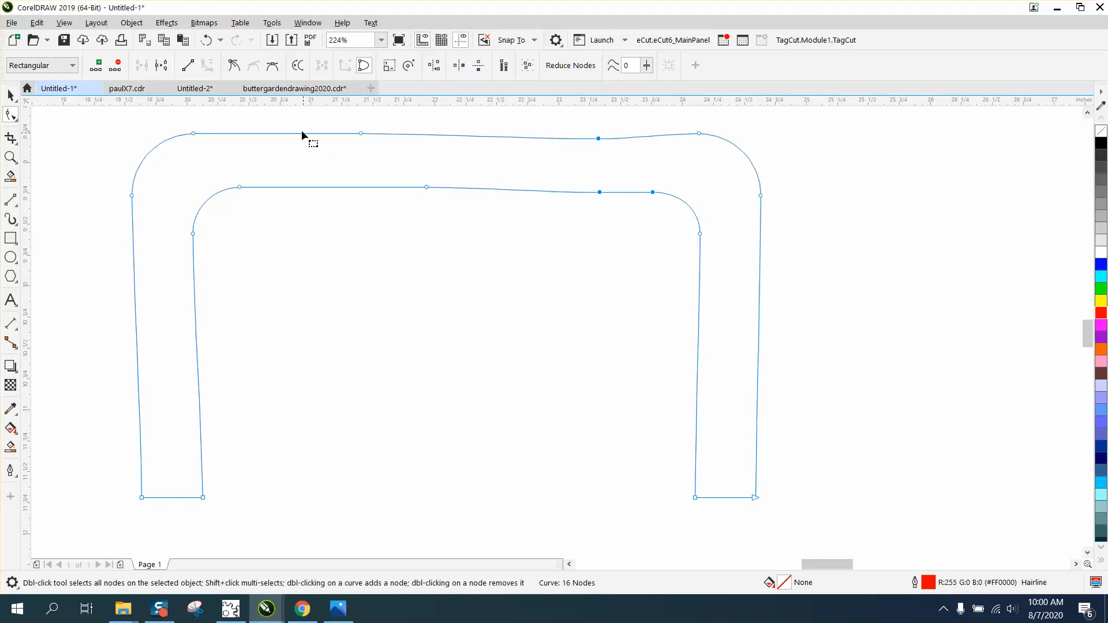
drag(298, 120, 442, 188)
key(Up)
key(Up)
key(Up)
key(Up)
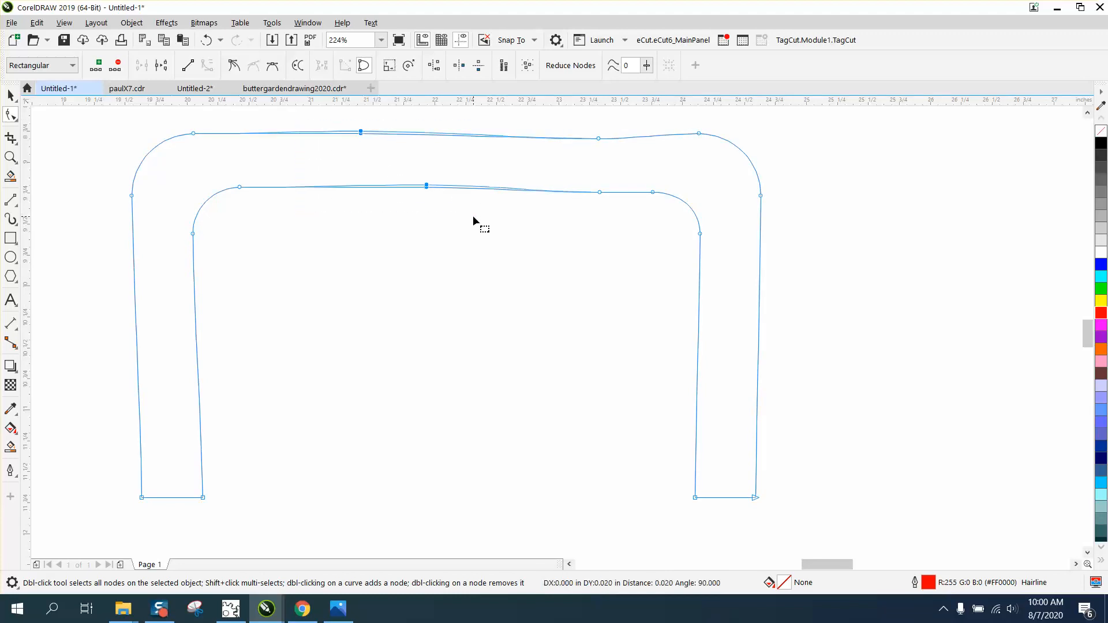
Place a copy of the reshaped outline directly below the original
scroll(474, 219, down, 2)
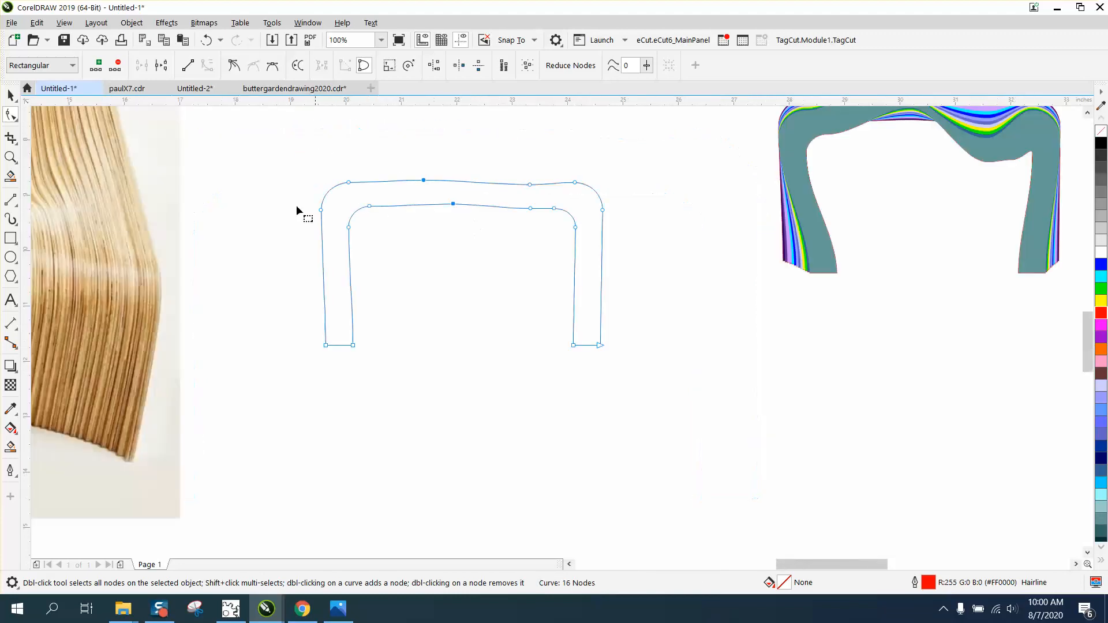
click(10, 95)
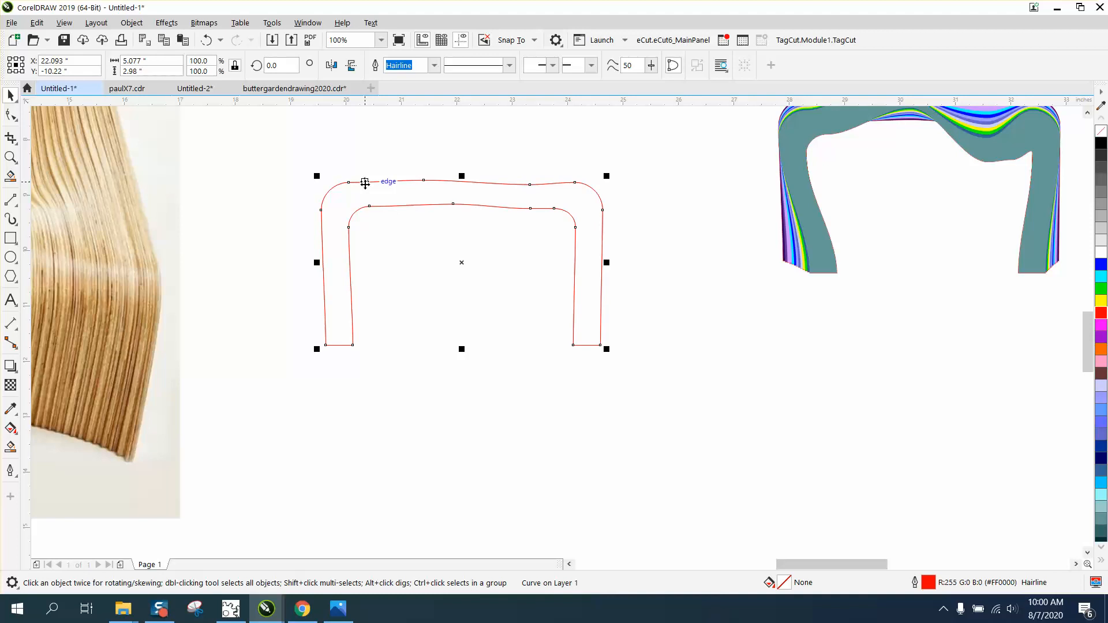
drag(461, 263, 461, 434)
Nudge the bottom end nodes of both legs of the copied outline further inward
click(10, 115)
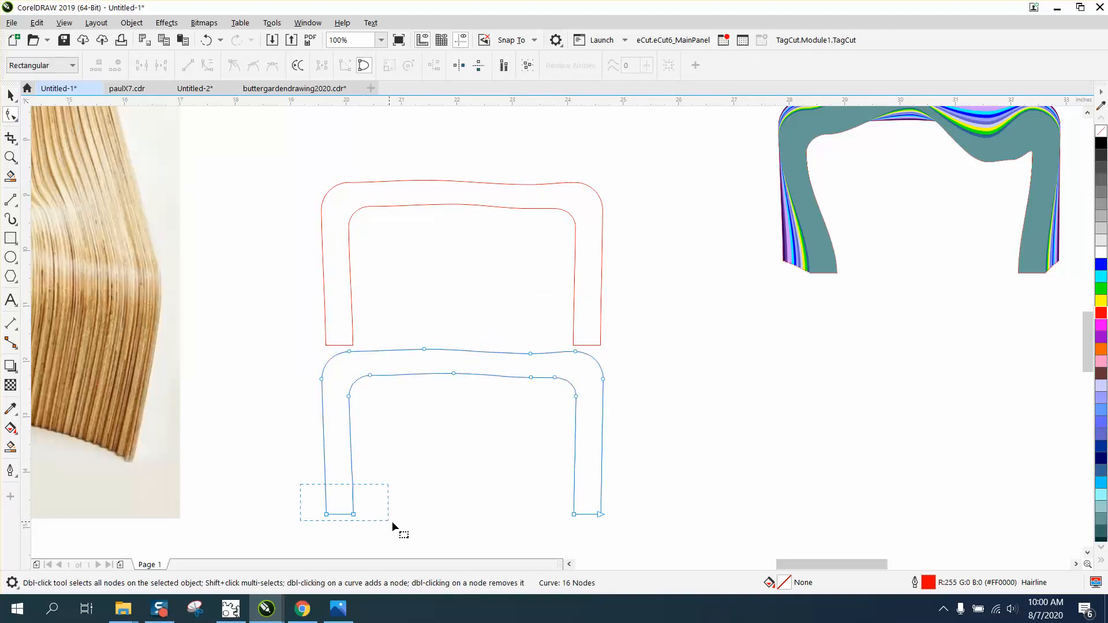
drag(392, 521, 394, 522)
key(Right)
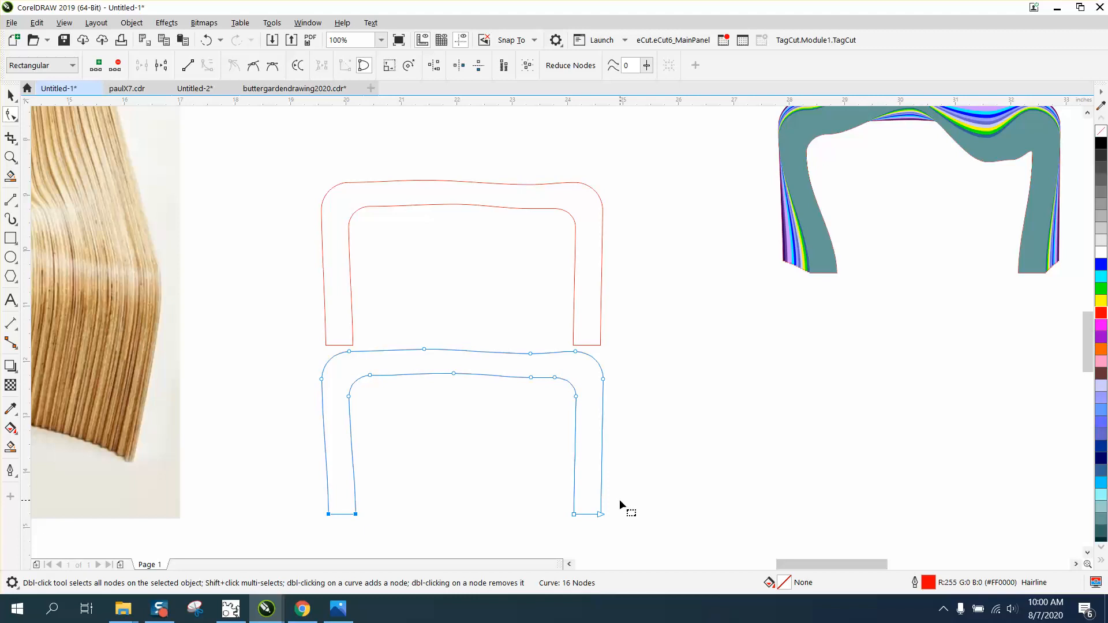
drag(541, 537, 539, 535)
key(Left)
Deepen the copied outline's top wave by nudging its right-hand nodes down and its middle nodes up
drag(550, 392, 561, 400)
key(Down)
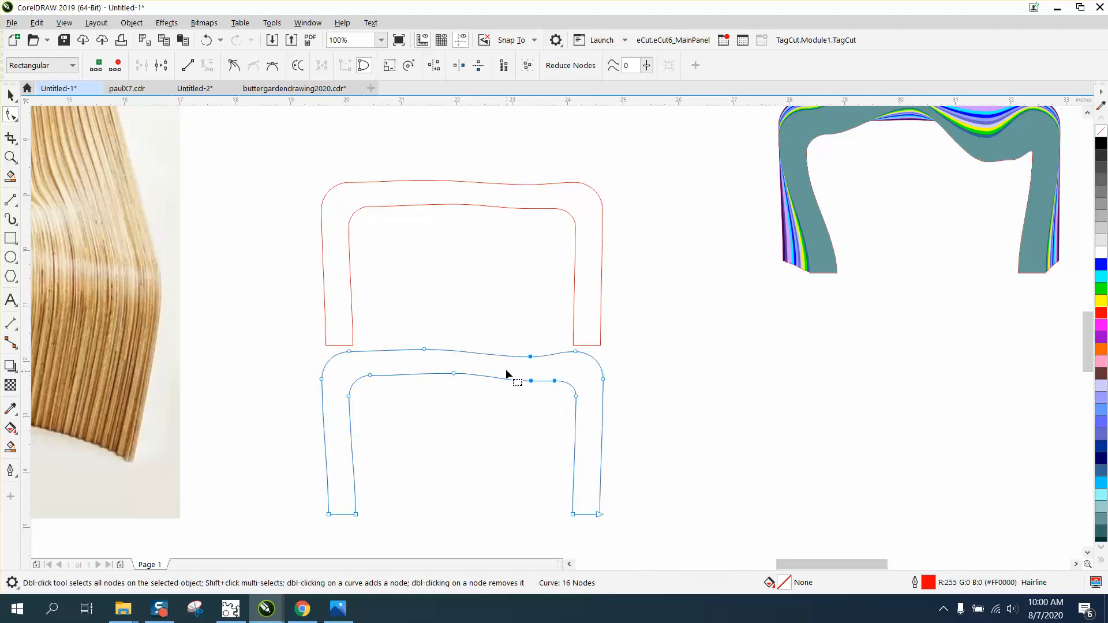
key(Up)
key(Up)
Place a copy of the second outline below it as the third profile in the column
key(space)
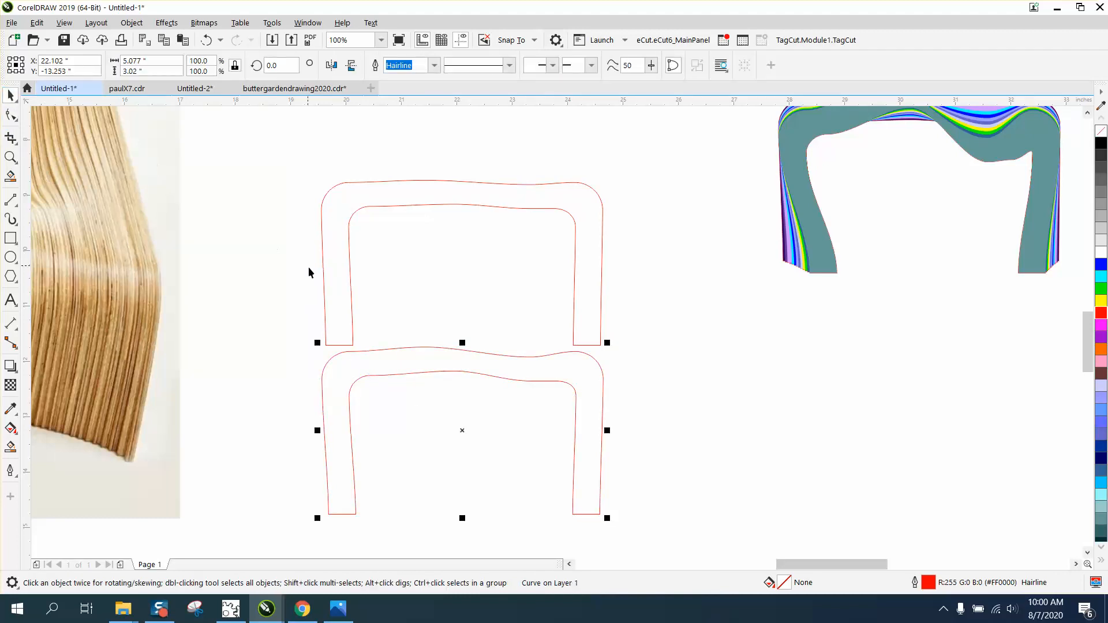
scroll(323, 289, down, 2)
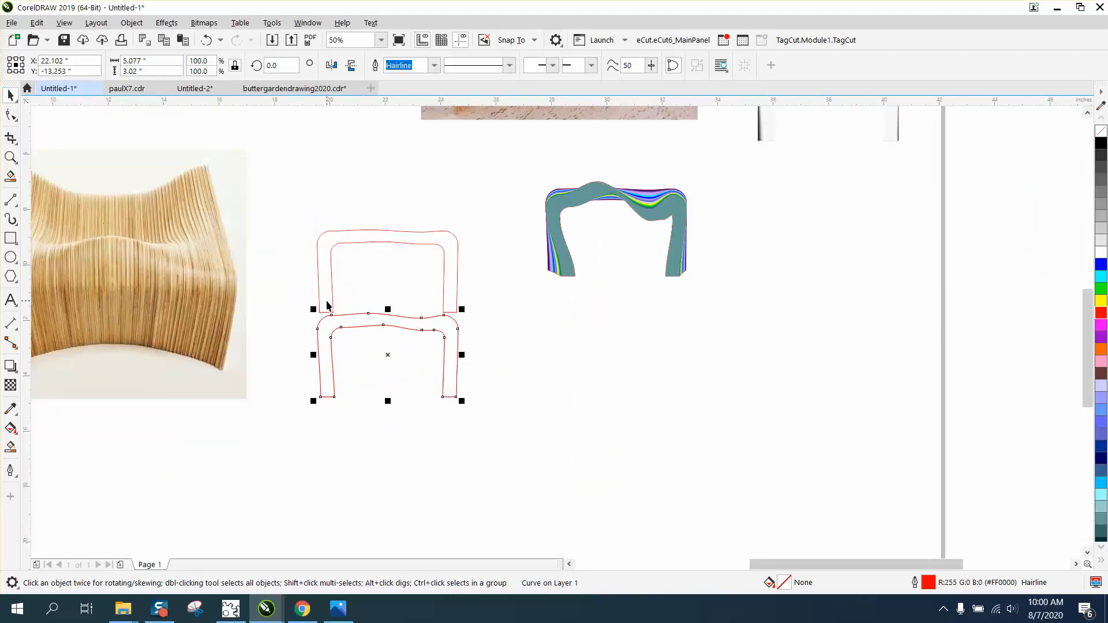
drag(382, 362, 379, 450)
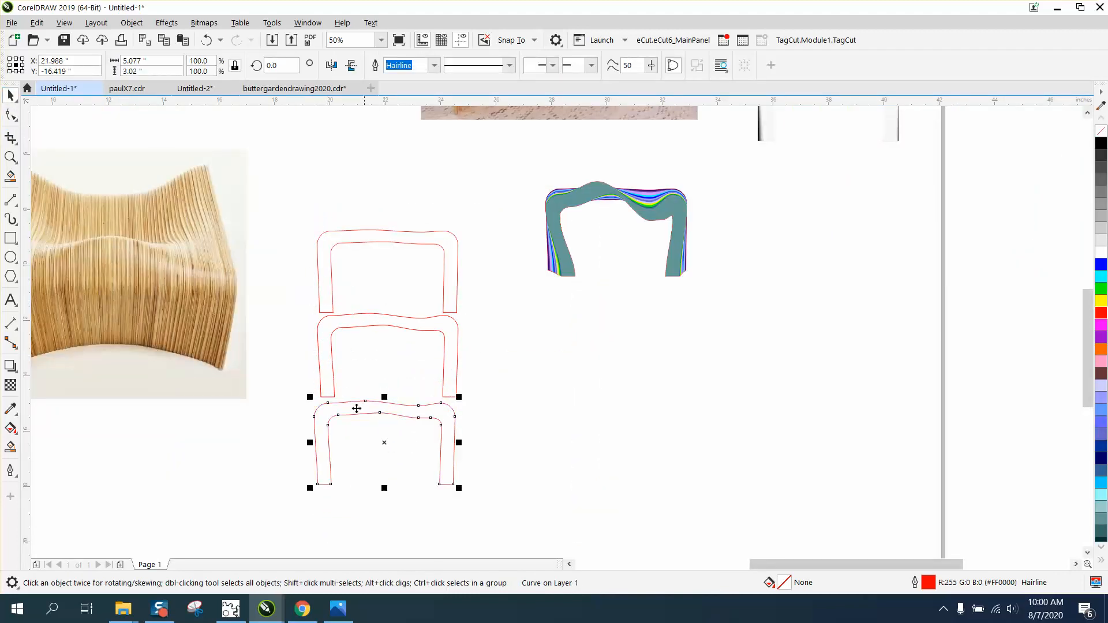
Examine the slat layering at the bench photo's upper corner and the curves of the wooden chair in the other photo
click(9, 156)
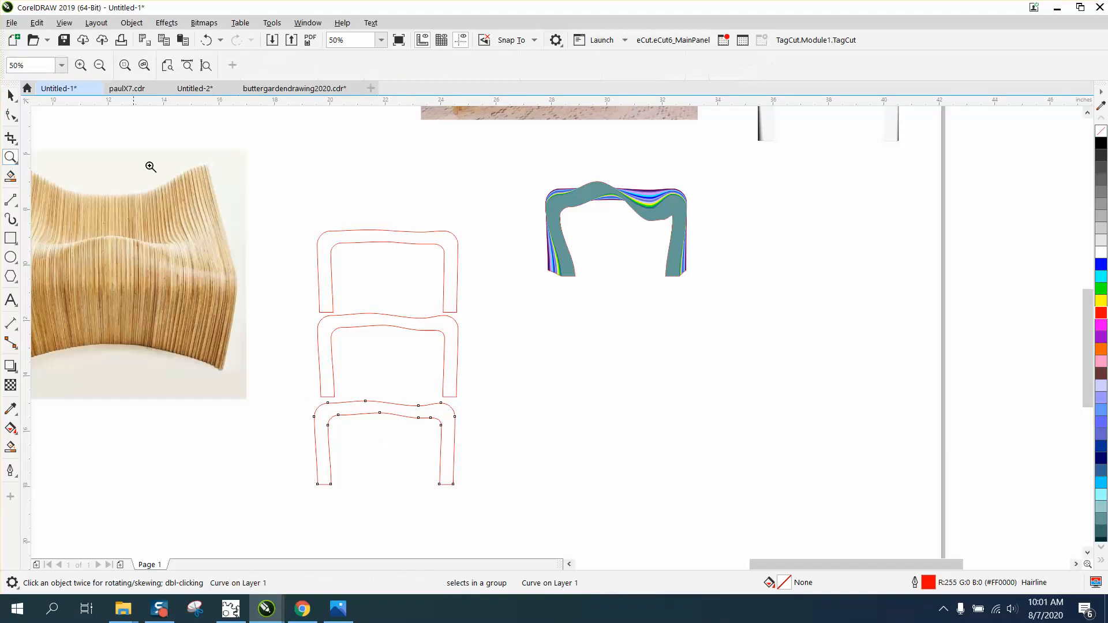
drag(178, 163, 230, 197)
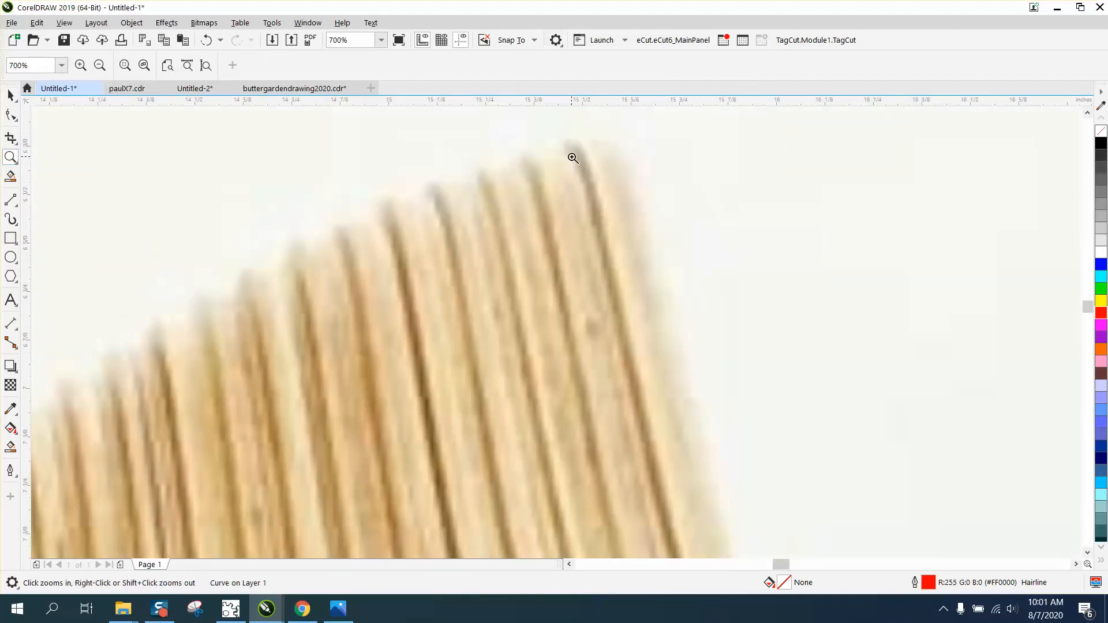
right_click(354, 260)
right_click(352, 261)
right_click(352, 261)
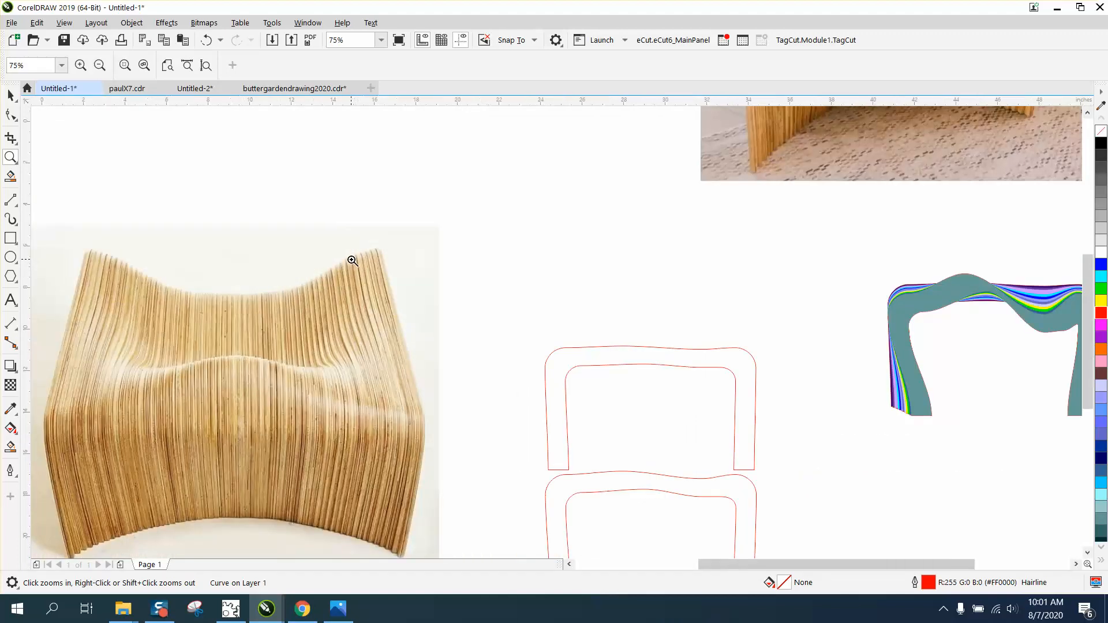
right_click(352, 260)
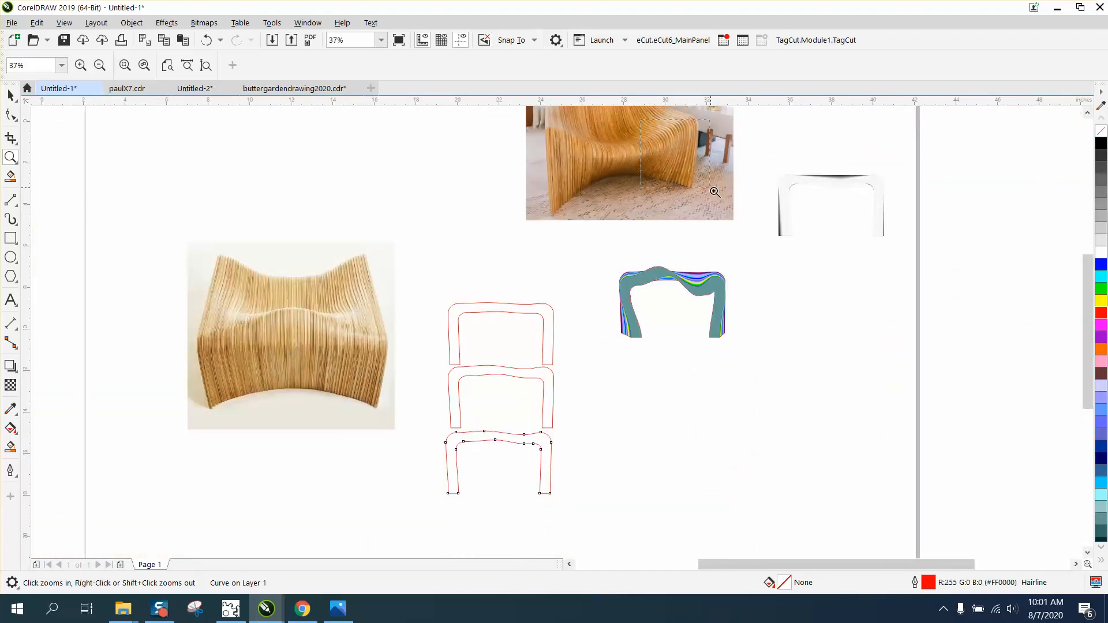
scroll(713, 194, up, 4)
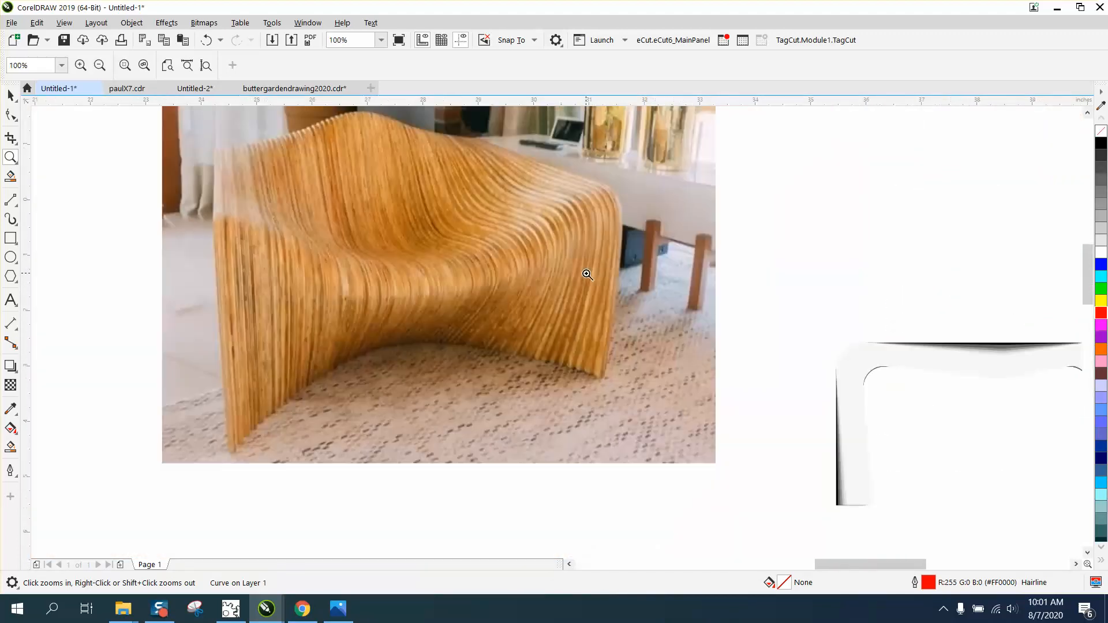
right_click(591, 275)
right_click(488, 253)
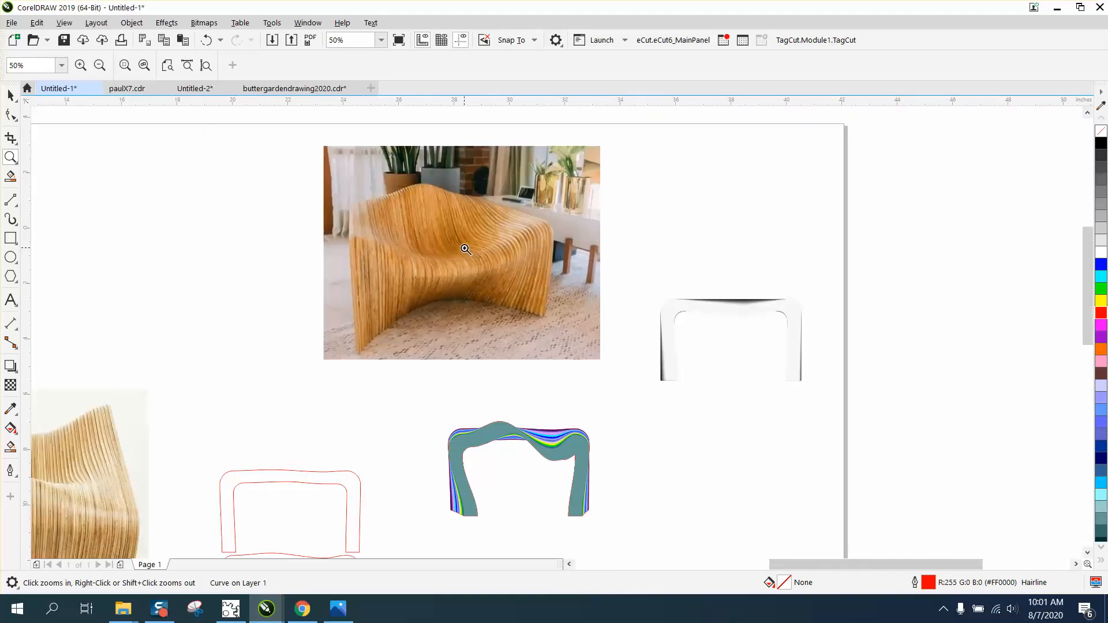
Examine the slat curves in the wooden chair photo and compare them with the column of three red rib outlines
drag(478, 182, 629, 295)
right_click(481, 276)
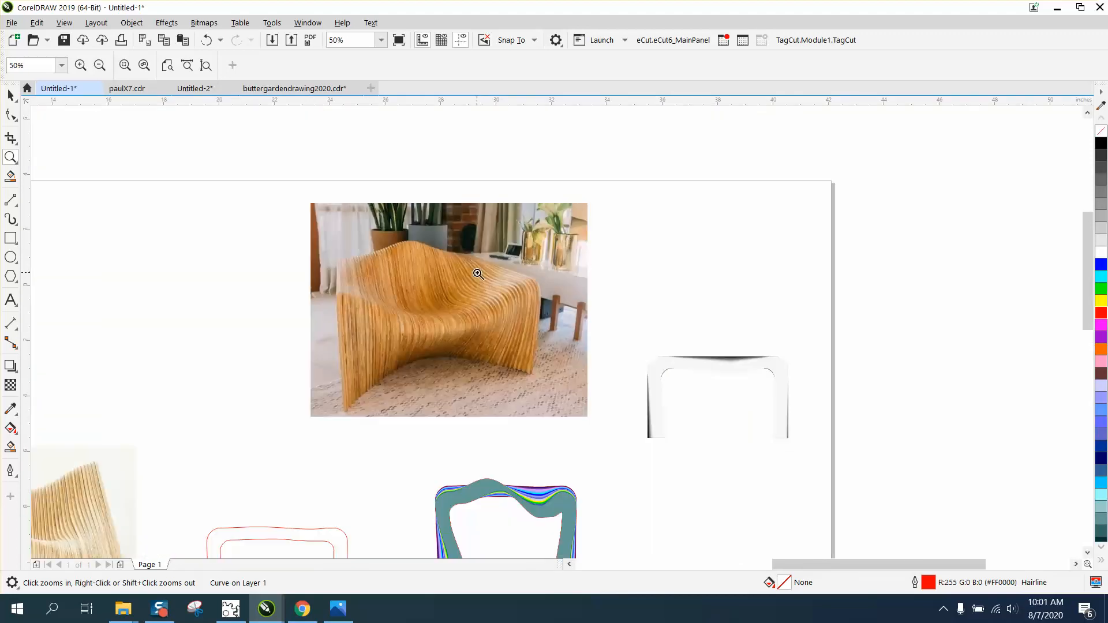
right_click(478, 273)
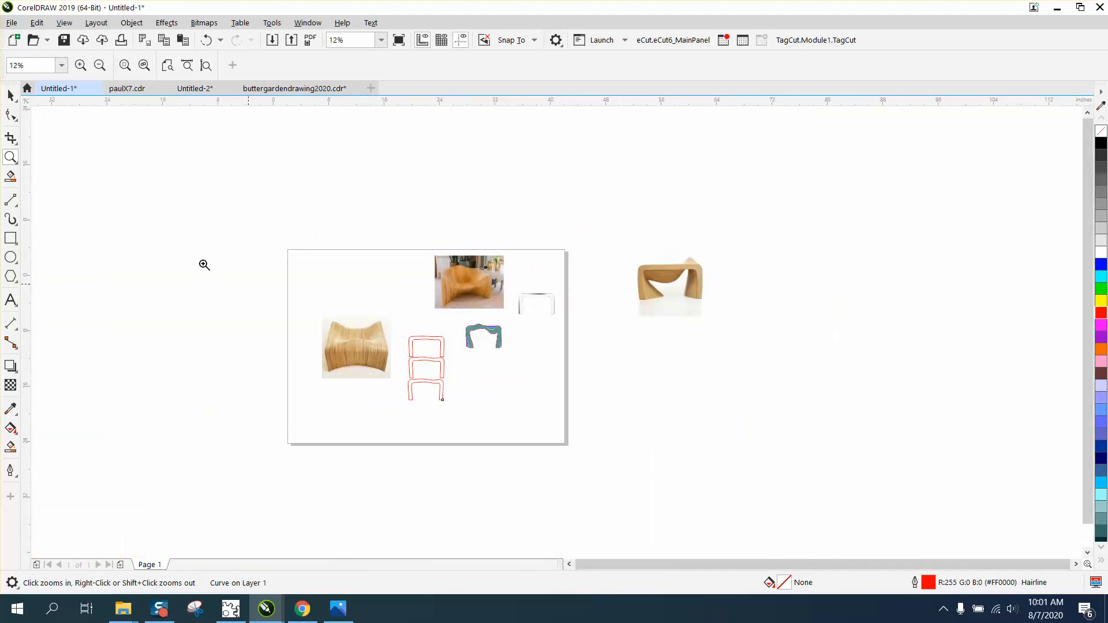
drag(380, 329, 590, 417)
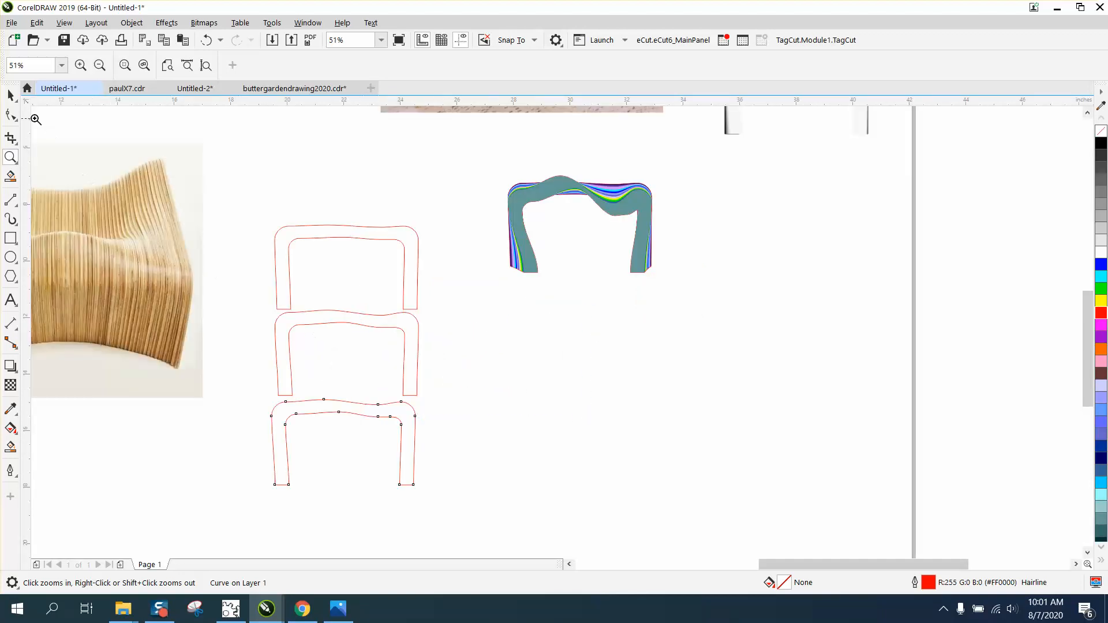
click(11, 95)
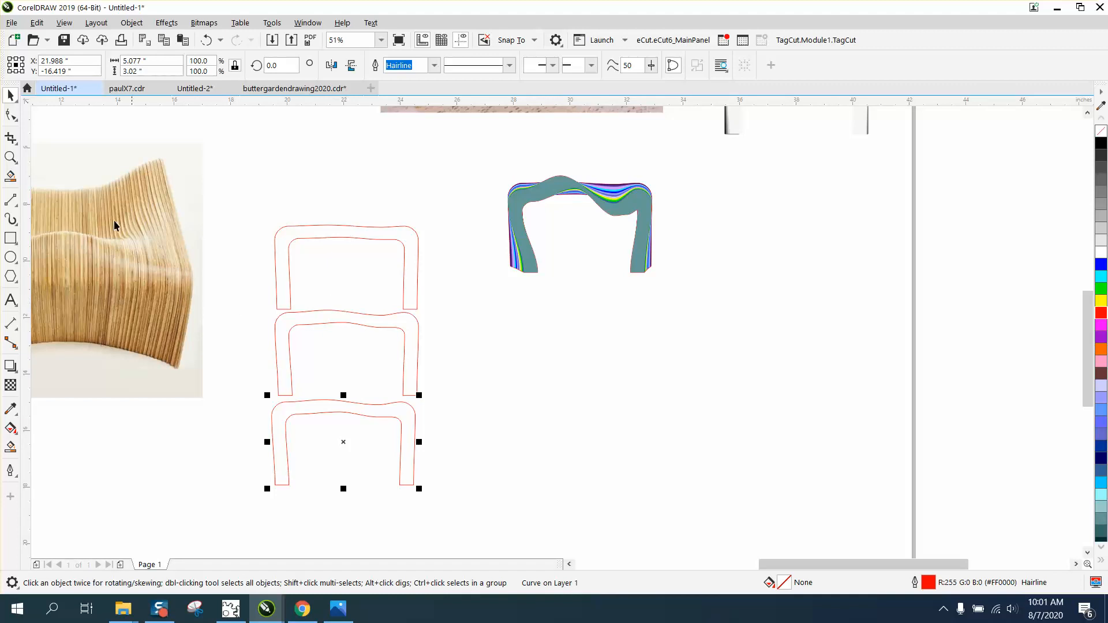
click(11, 157)
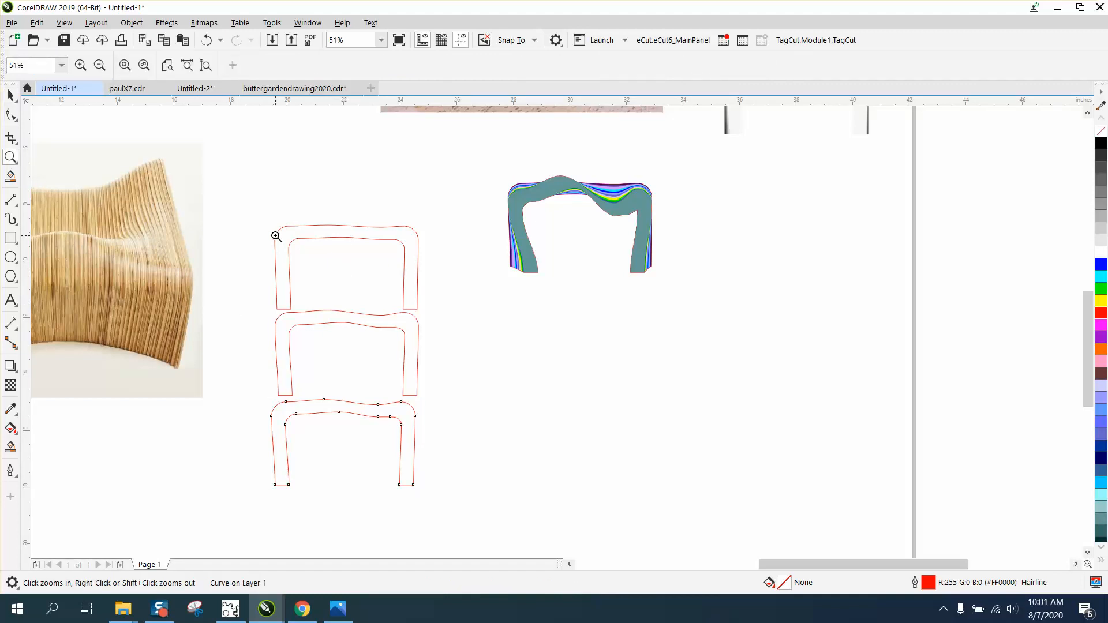
drag(262, 244, 565, 532)
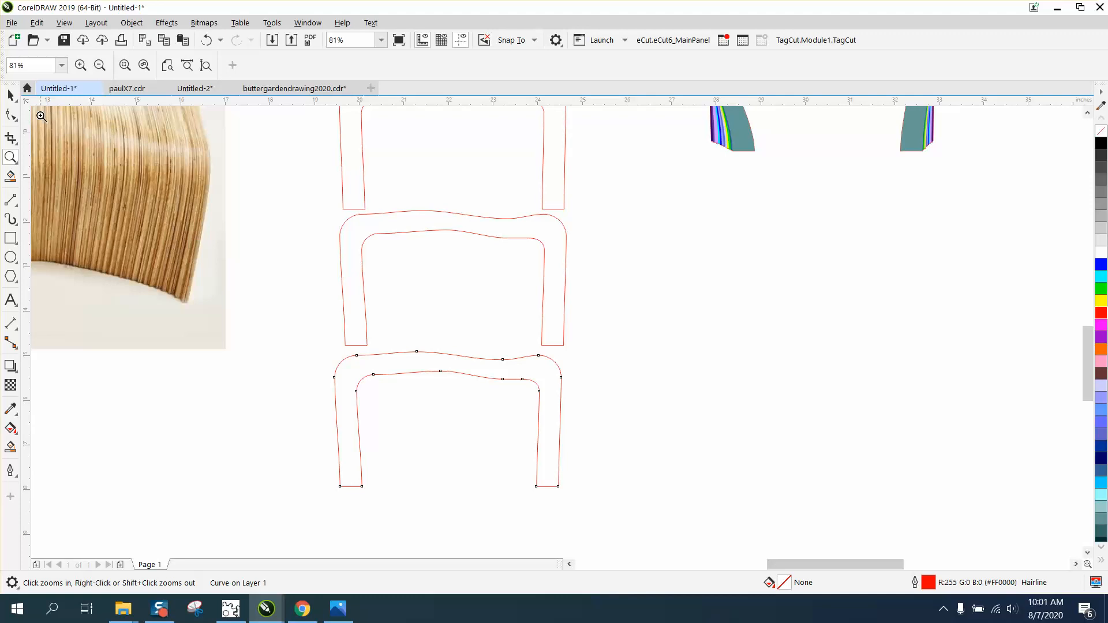
click(10, 95)
scroll(450, 271, down, 3)
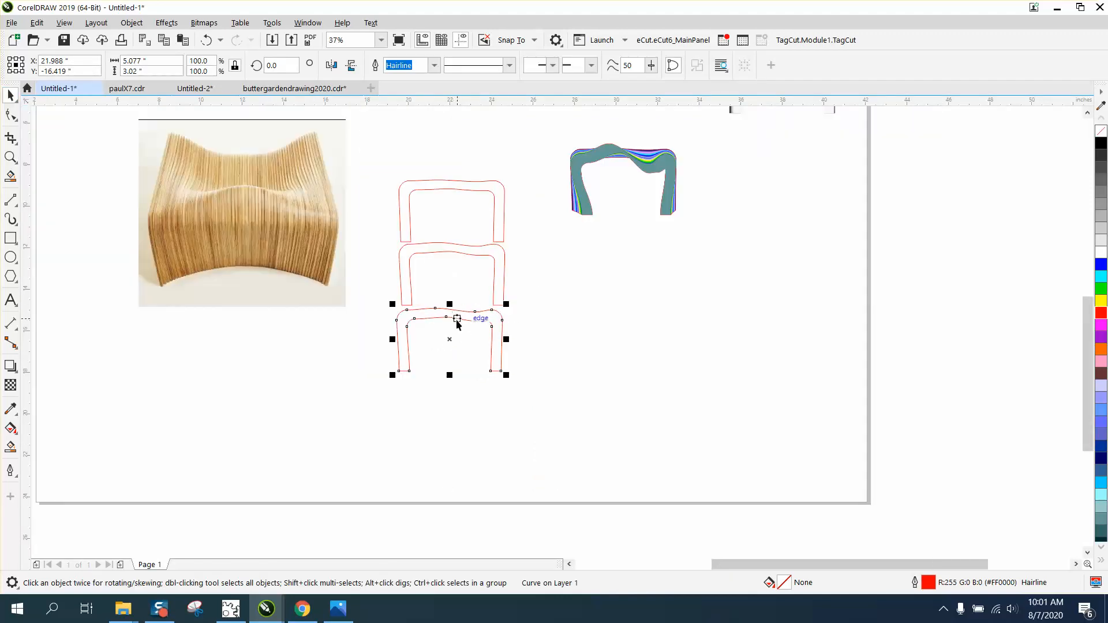
Compare the coloured profile stack with the third rib outline, the bench photo and the side-view bench photo outside the page
click(11, 157)
drag(561, 132, 768, 280)
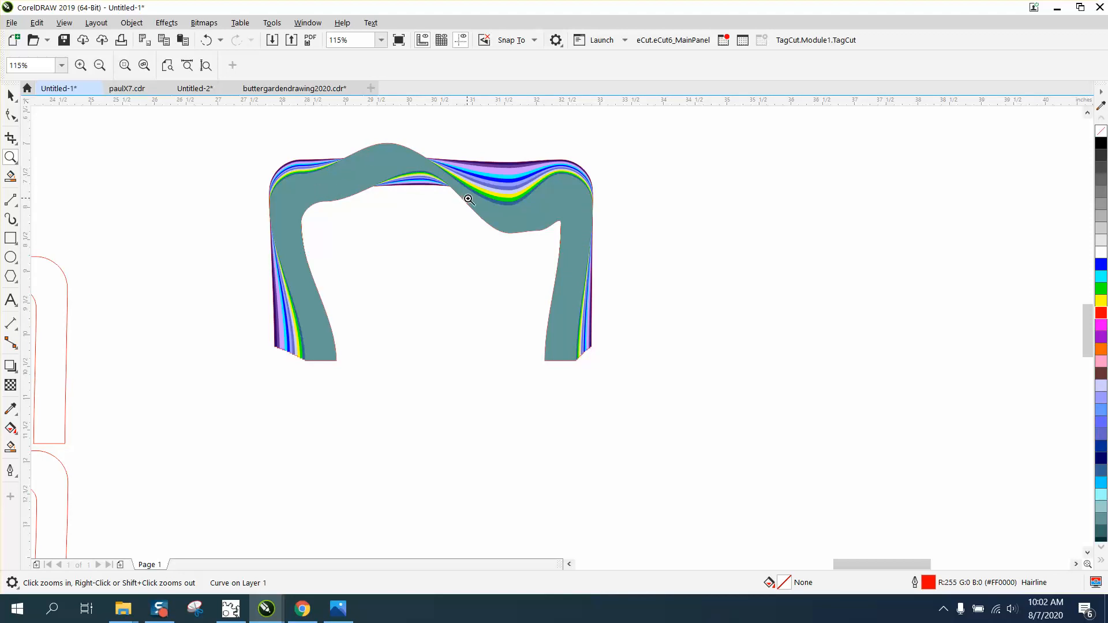
scroll(472, 198, down, 5)
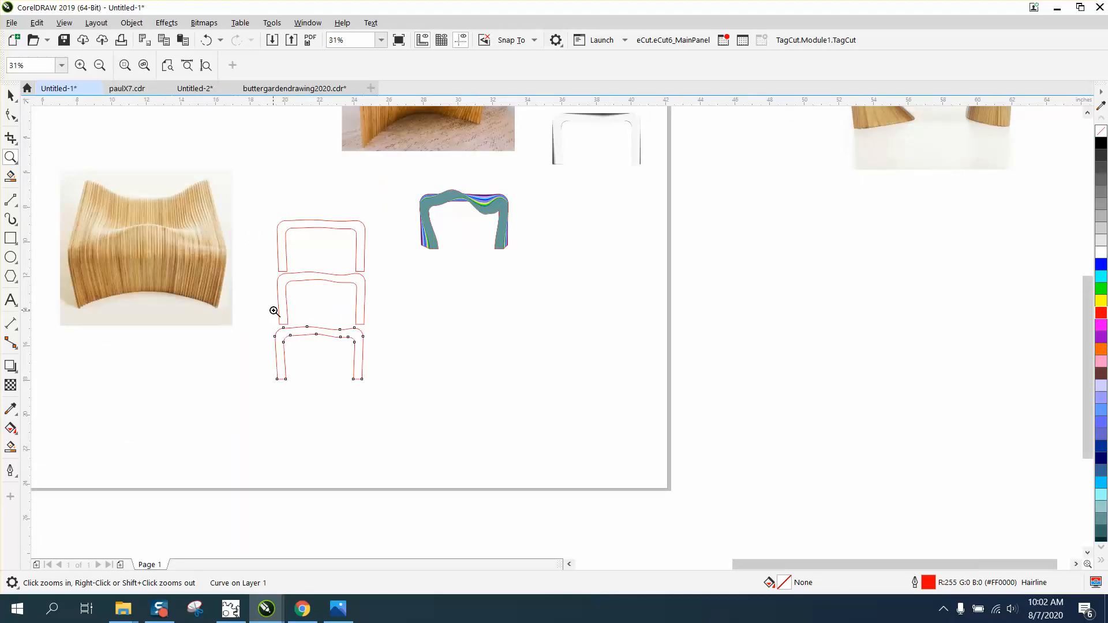
scroll(346, 367, up, 6)
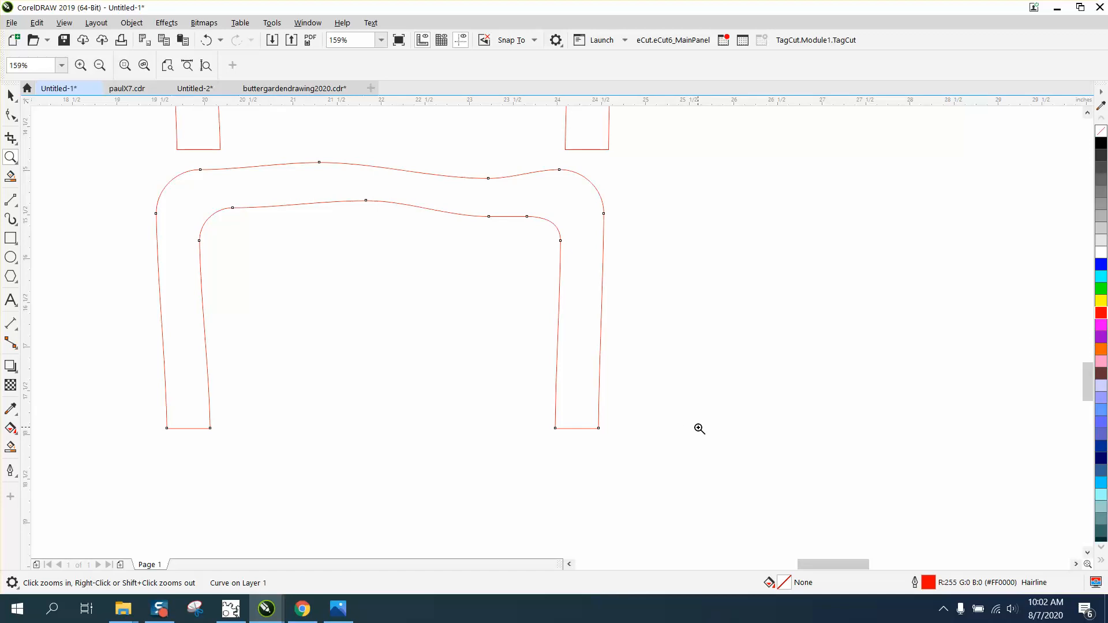
scroll(447, 370, down, 6)
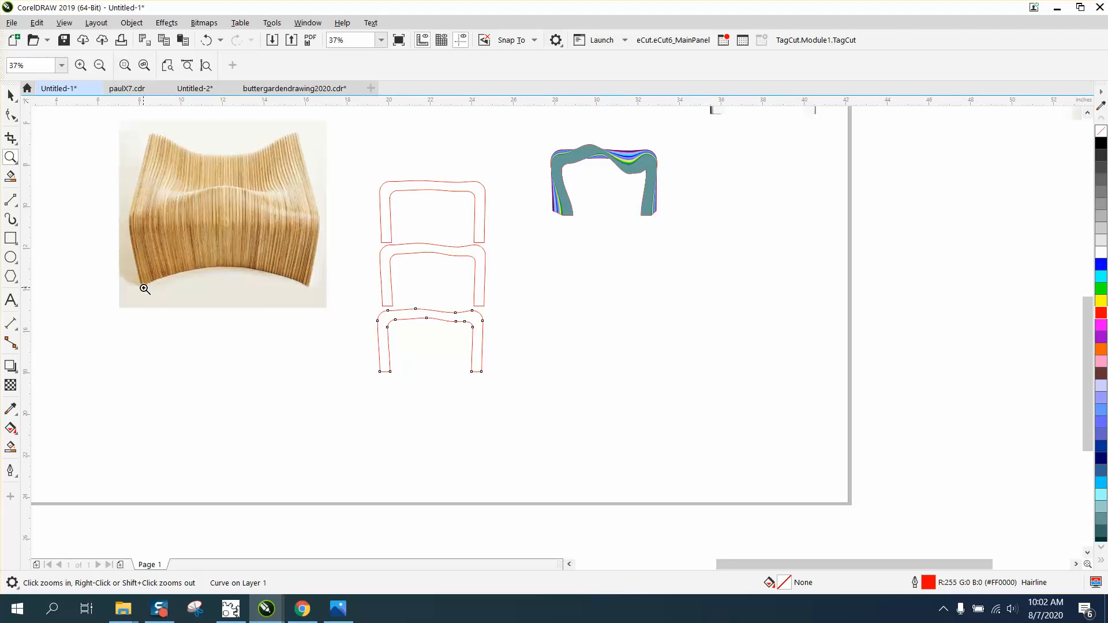
right_click(521, 285)
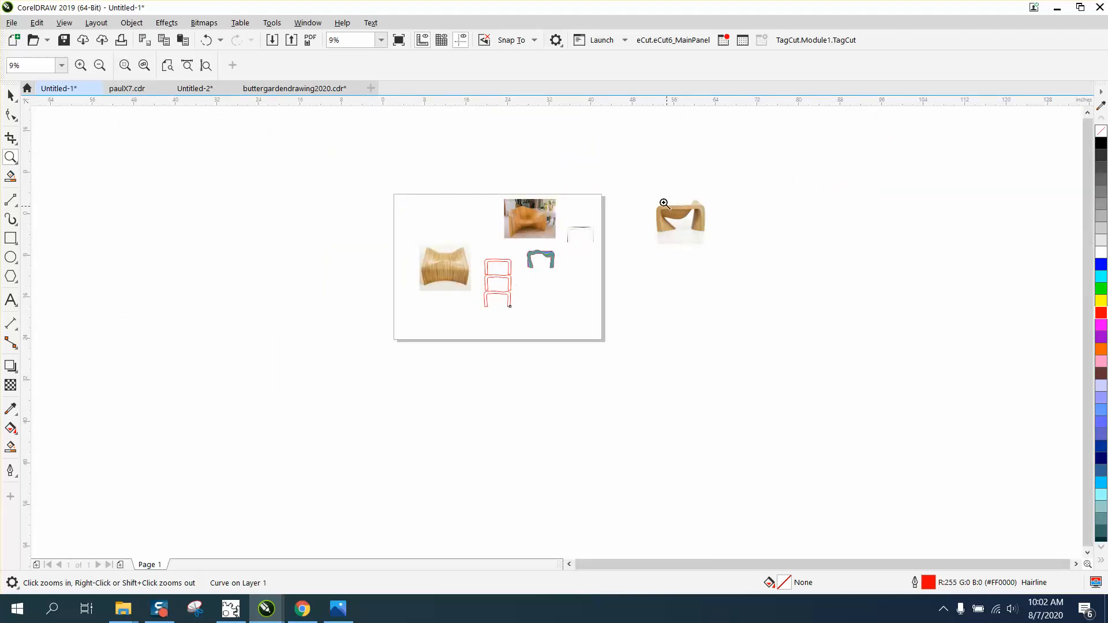
drag(649, 192, 746, 254)
right_click(619, 259)
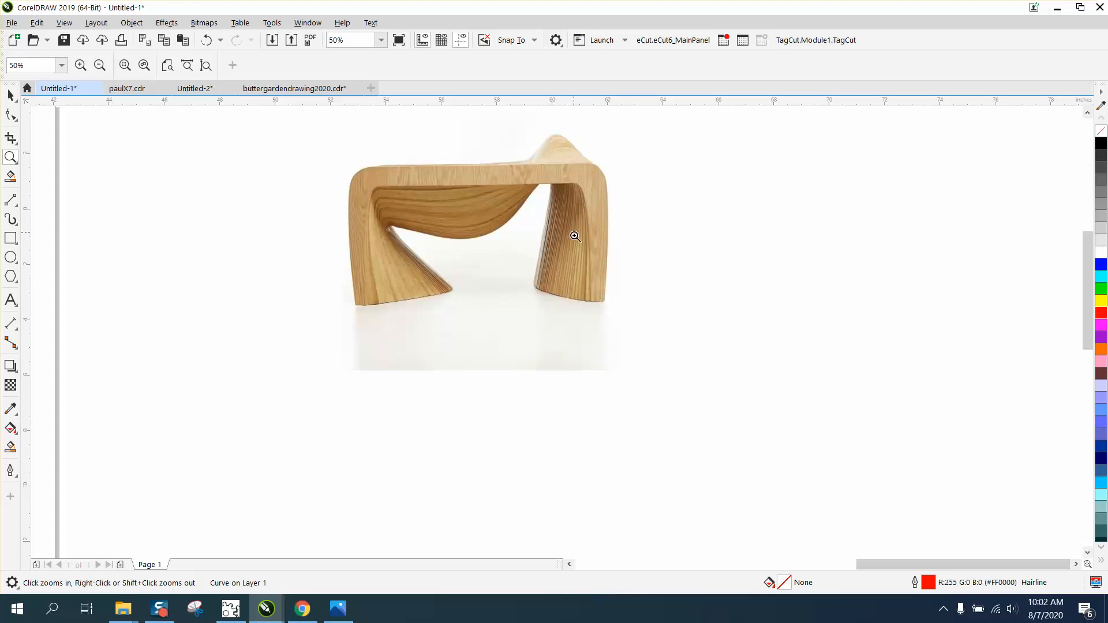
right_click(537, 259)
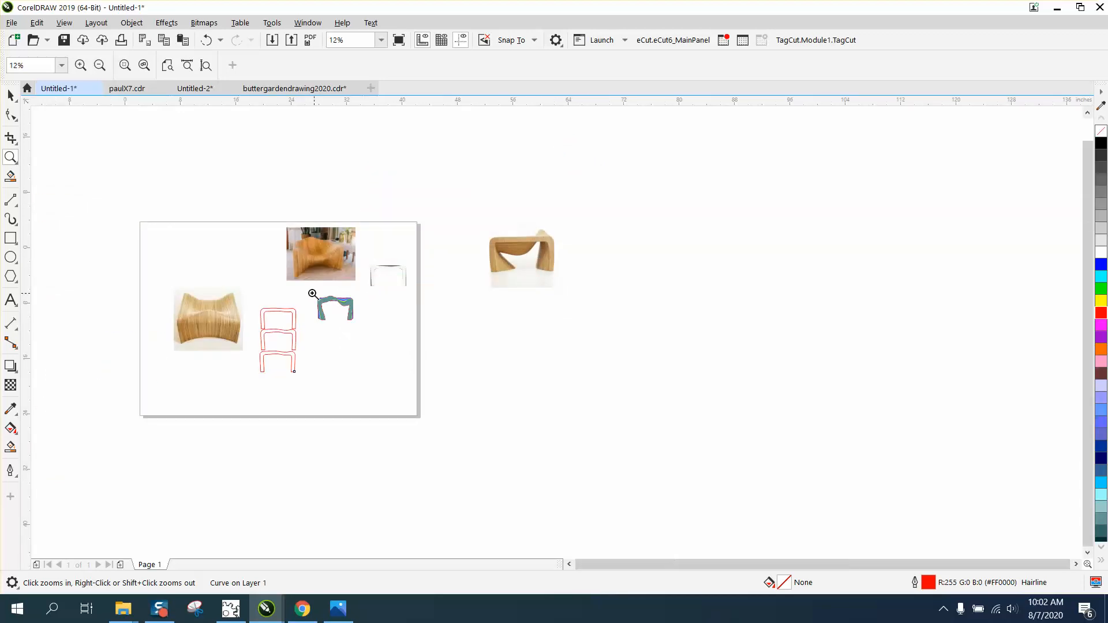
Remove the fill from all the profiles in the coloured stack and inspect their overlapping outlines
drag(311, 291, 393, 338)
drag(224, 181, 645, 443)
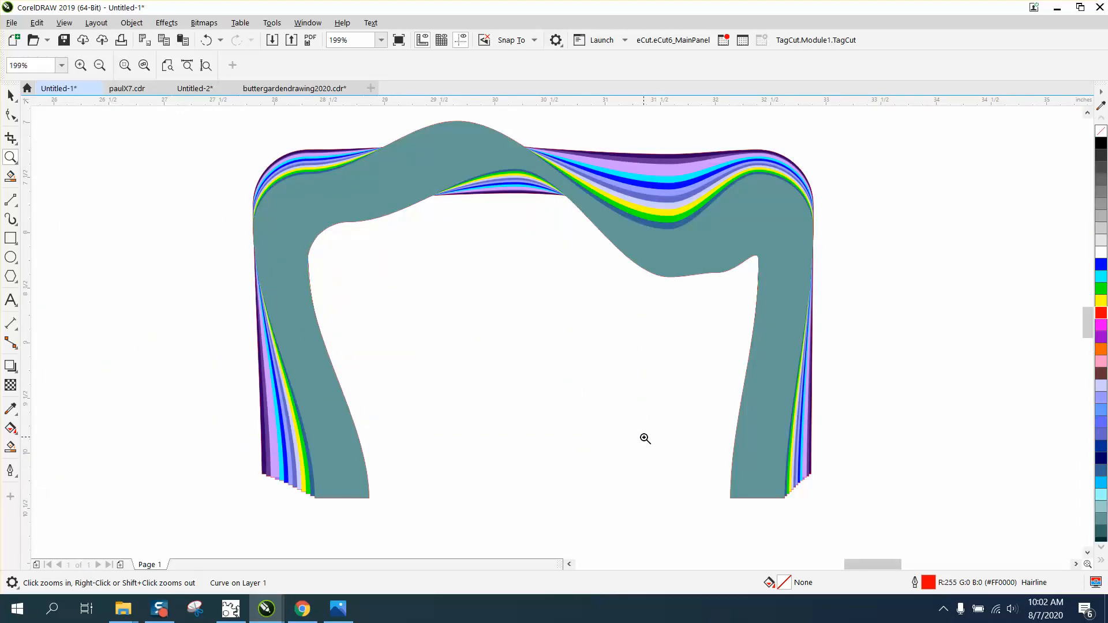
click(10, 94)
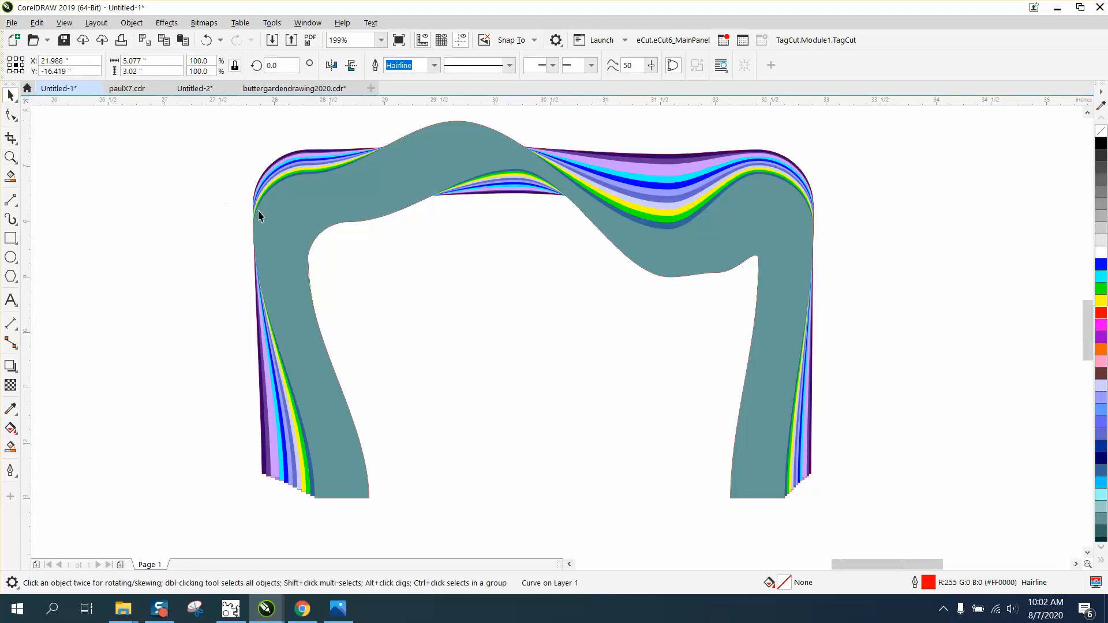
scroll(260, 213, down, 2)
drag(663, 433, 664, 433)
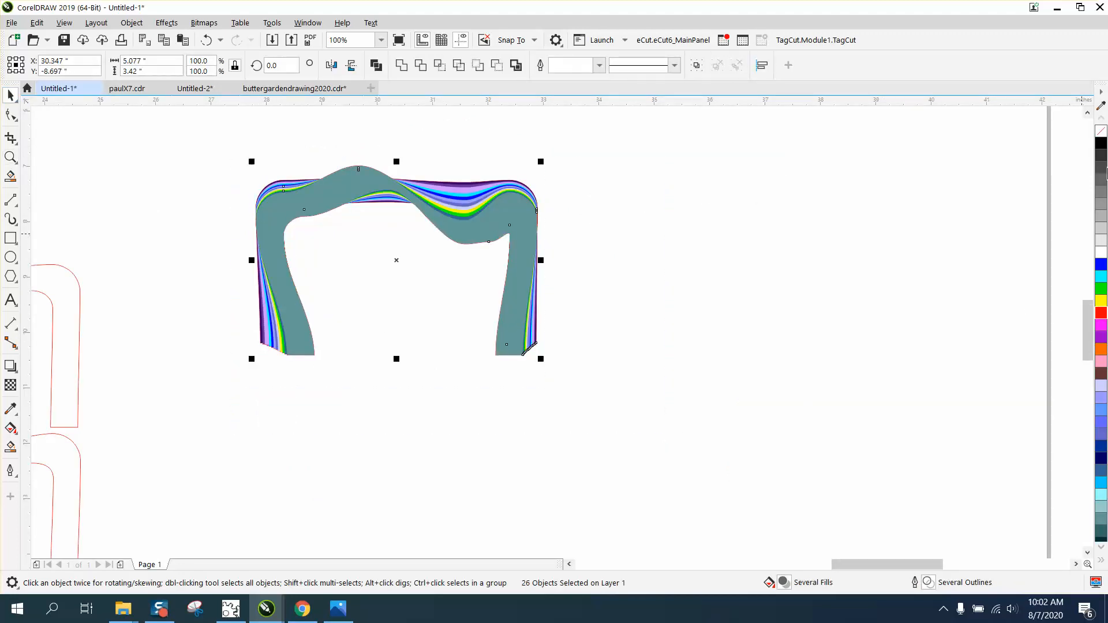
click(1103, 138)
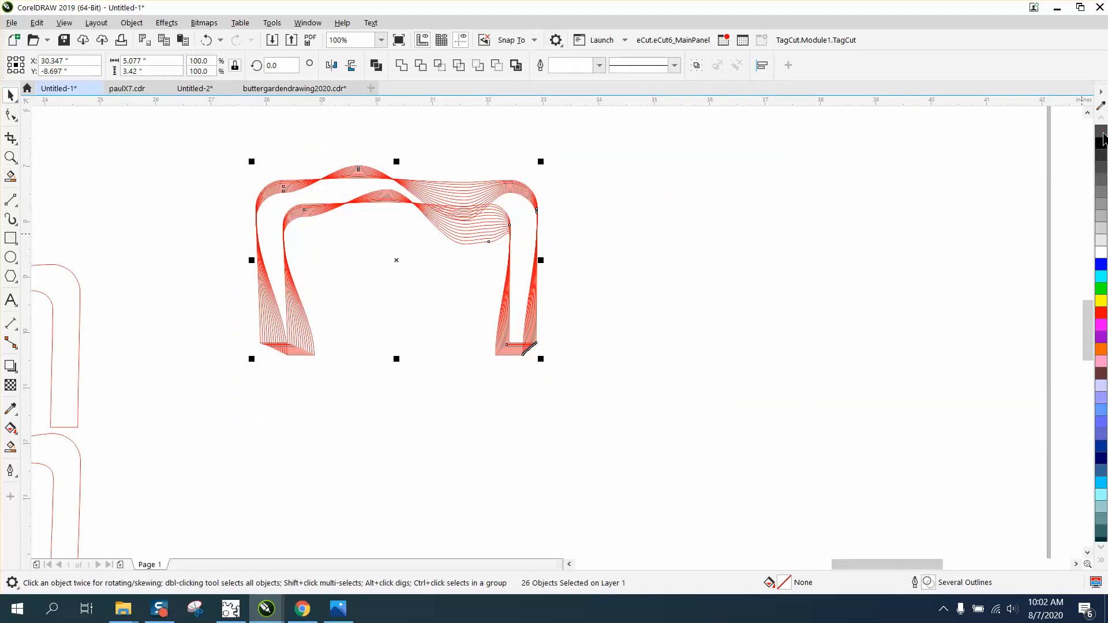
click(11, 157)
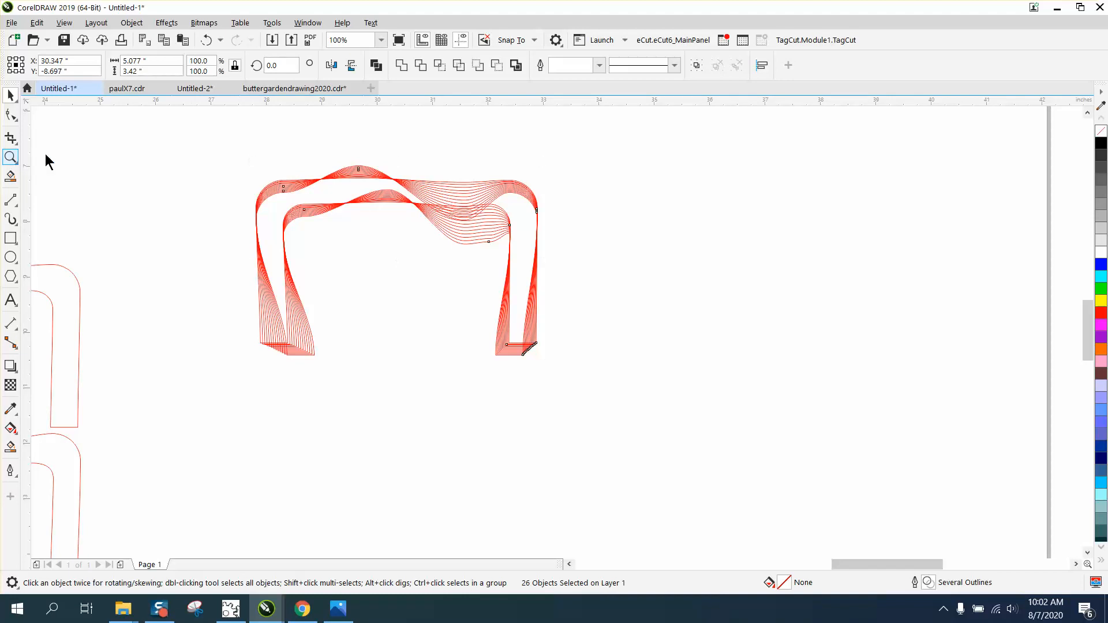
drag(234, 145, 628, 311)
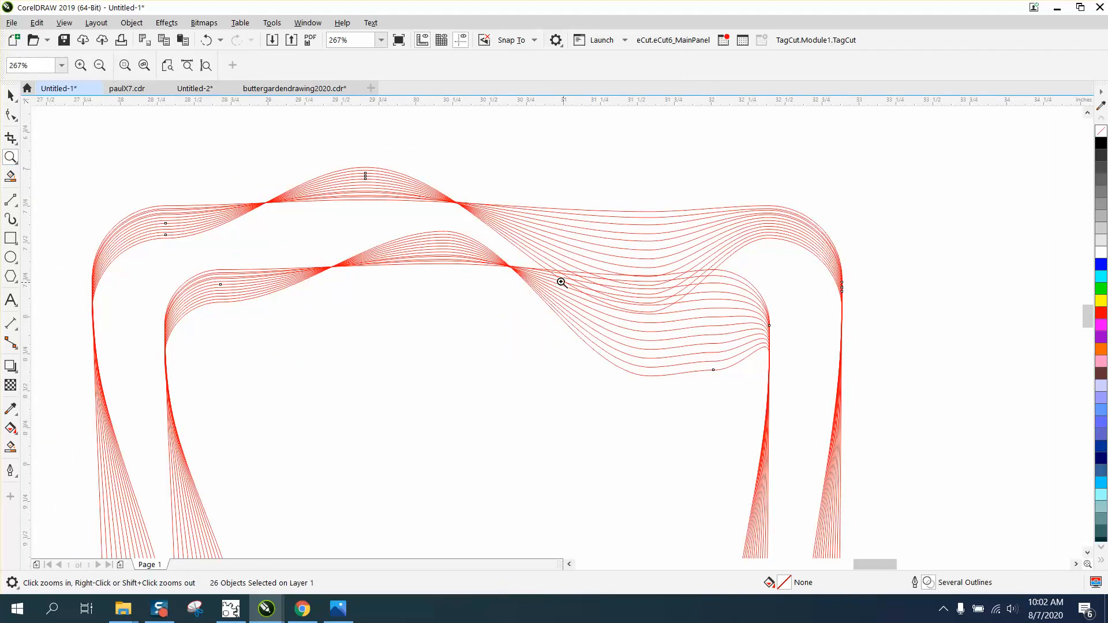
right_click(540, 275)
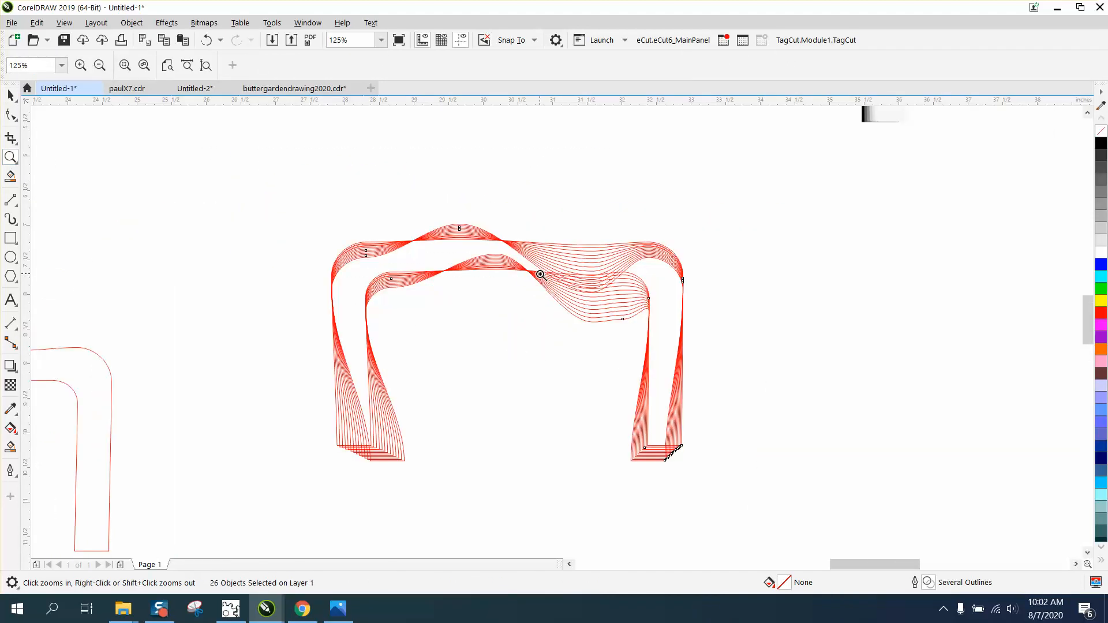